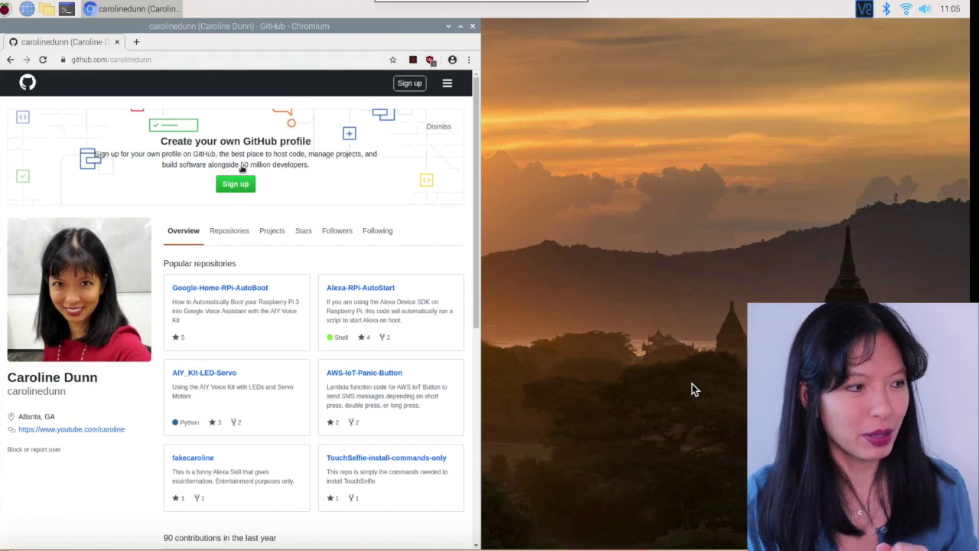
Open Handwashing_Timer_Music from Repositories and scroll its README to Step 2 and Step 3.
click(229, 234)
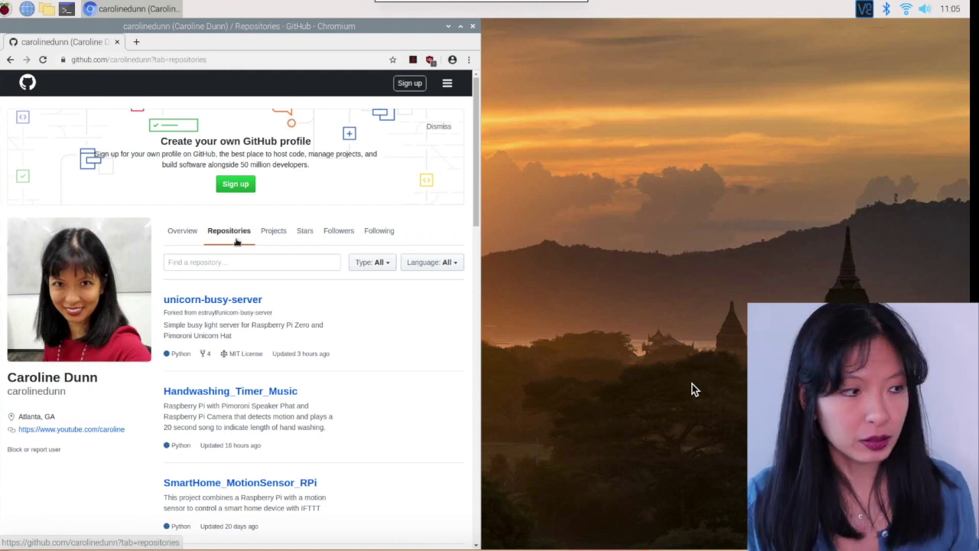
click(279, 392)
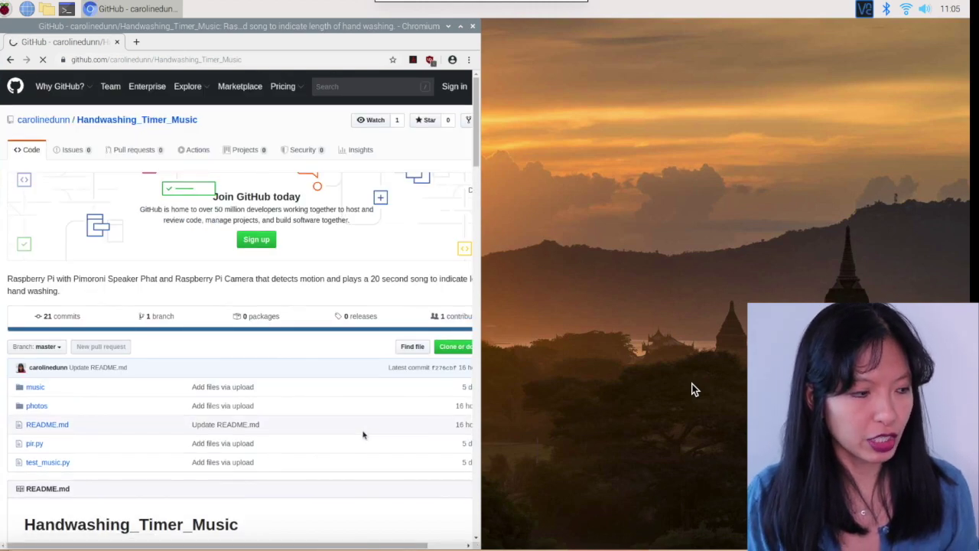
scroll(363, 435, down, 4)
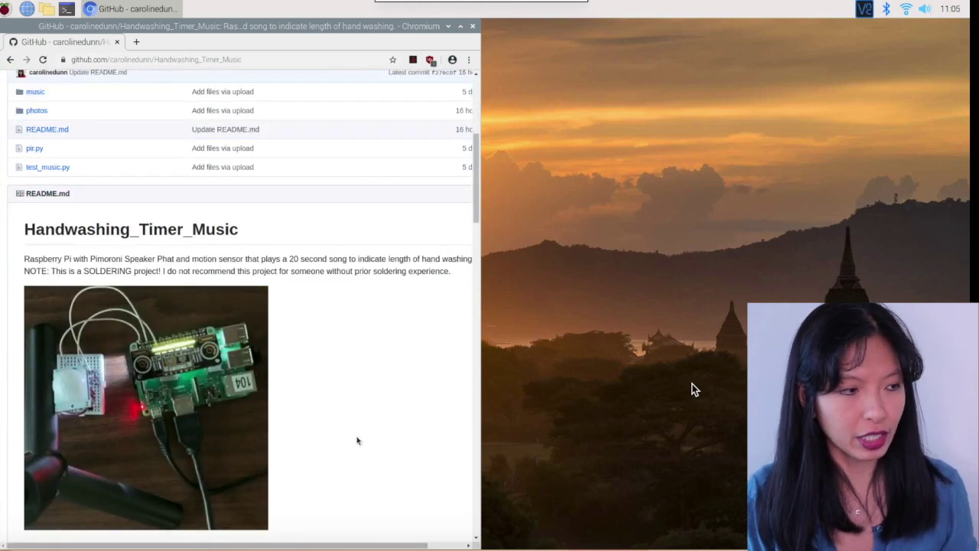
scroll(357, 440, down, 3)
scroll(389, 370, down, 1)
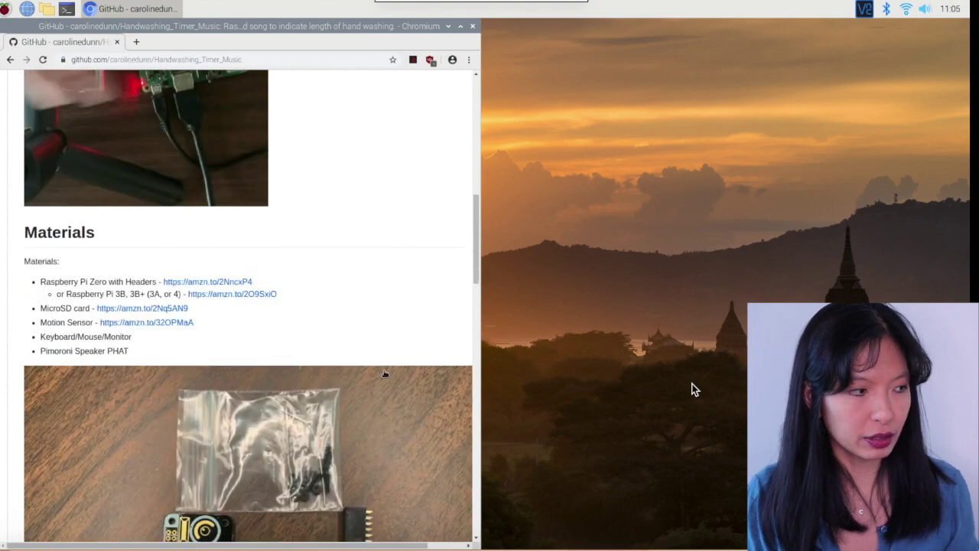
scroll(385, 373, down, 3)
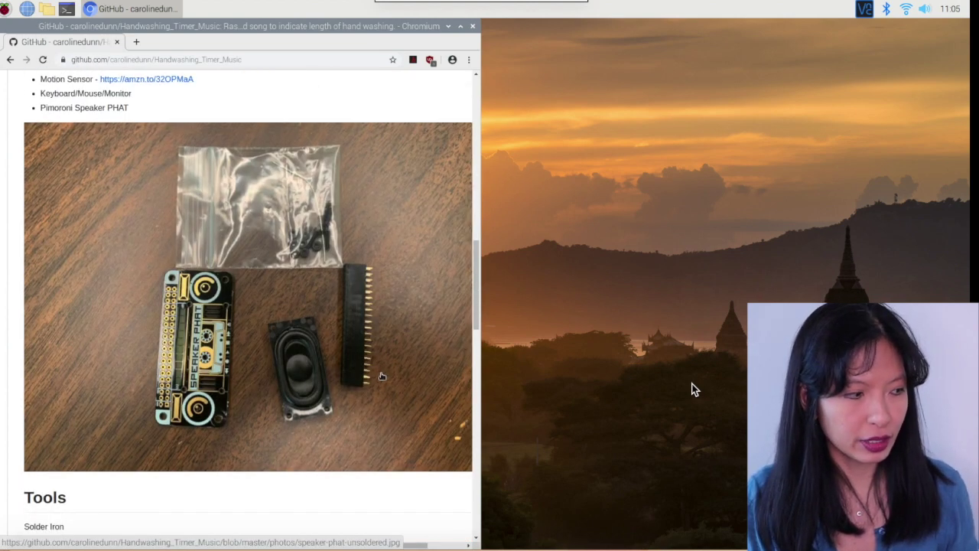
scroll(382, 375, down, 6)
scroll(383, 384, down, 2)
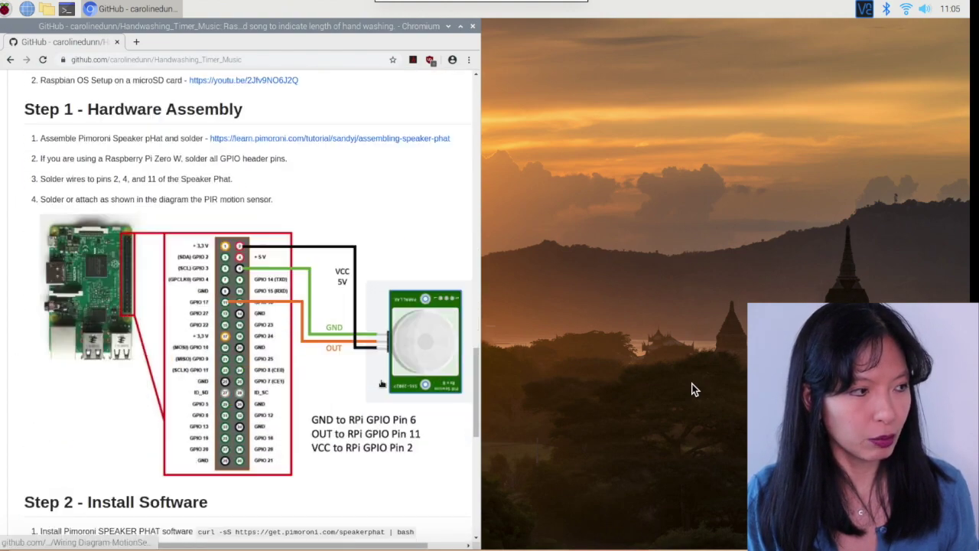
scroll(382, 383, down, 3)
scroll(383, 382, down, 2)
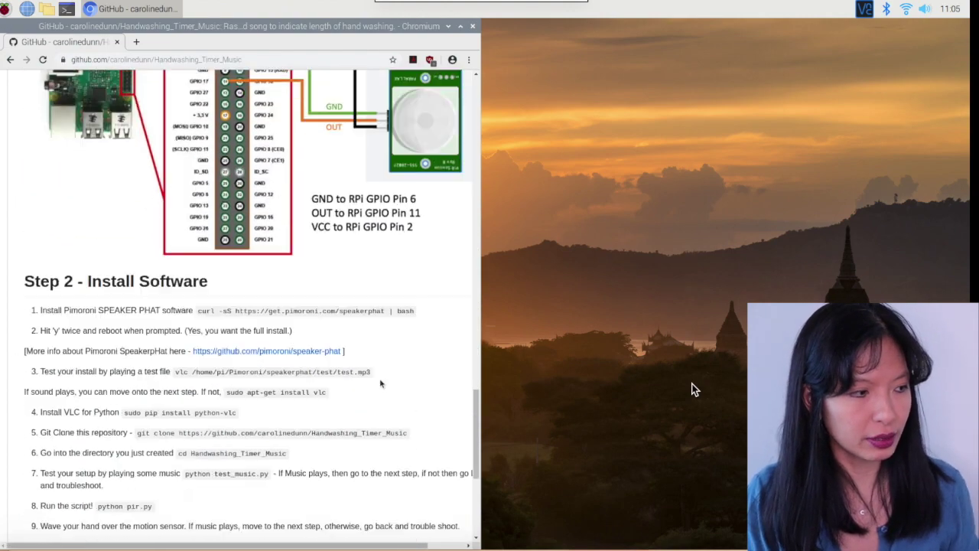
scroll(384, 382, down, 1)
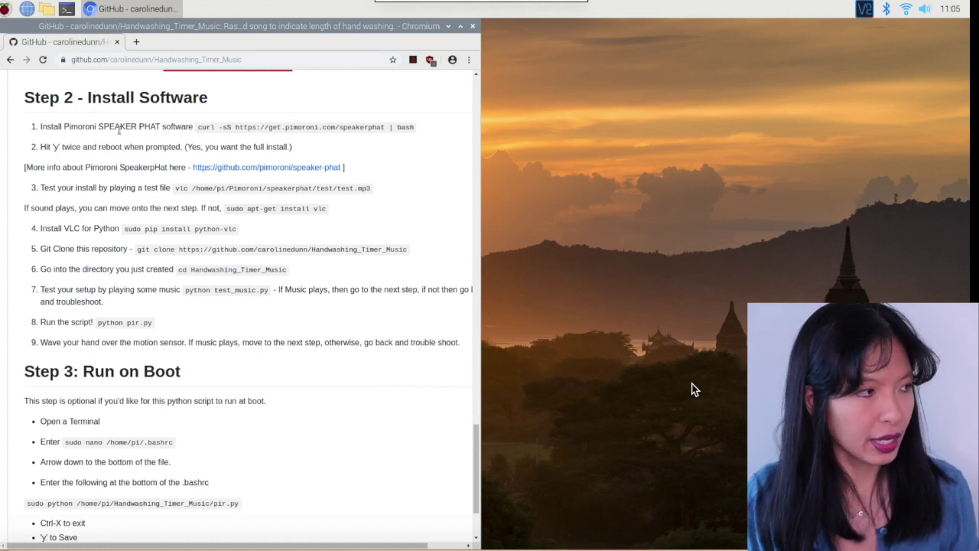
click(68, 10)
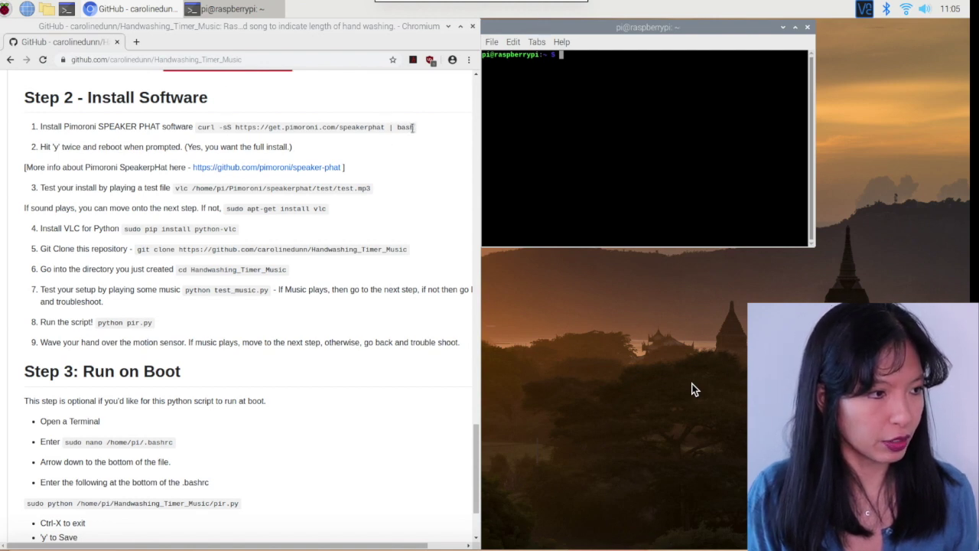
Copy the curl … speakerphat | bash command from the README and paste it into the terminal.
drag(413, 127, 197, 128)
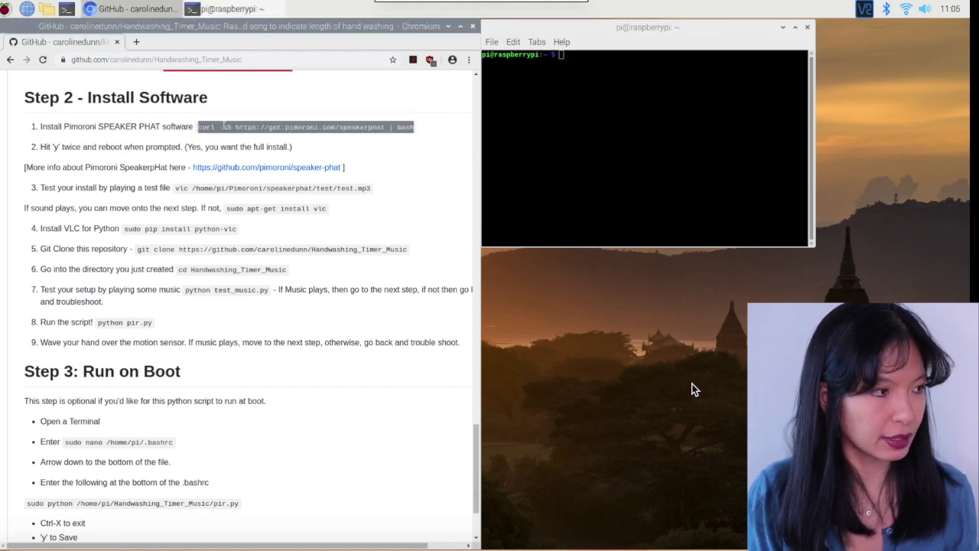
right_click(224, 127)
click(246, 135)
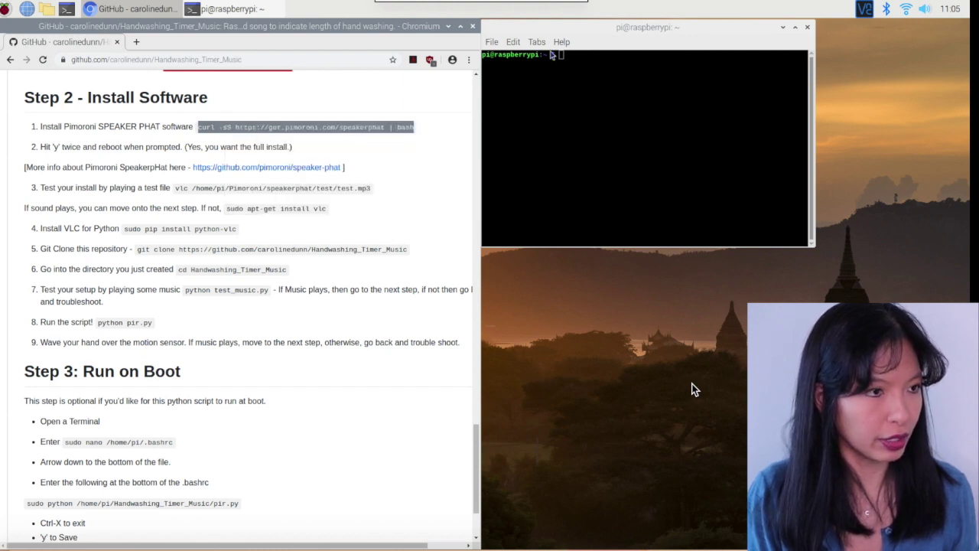
click(561, 36)
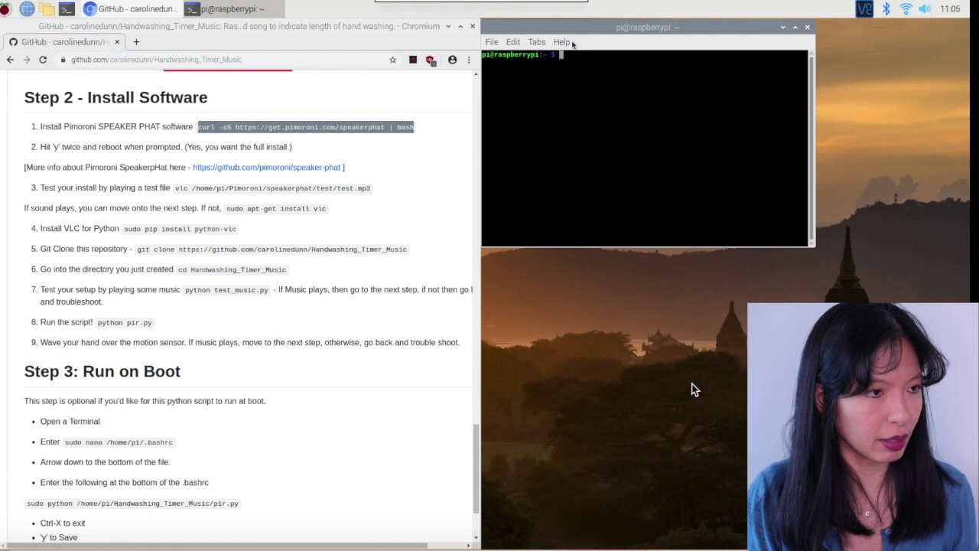
right_click(562, 56)
click(583, 109)
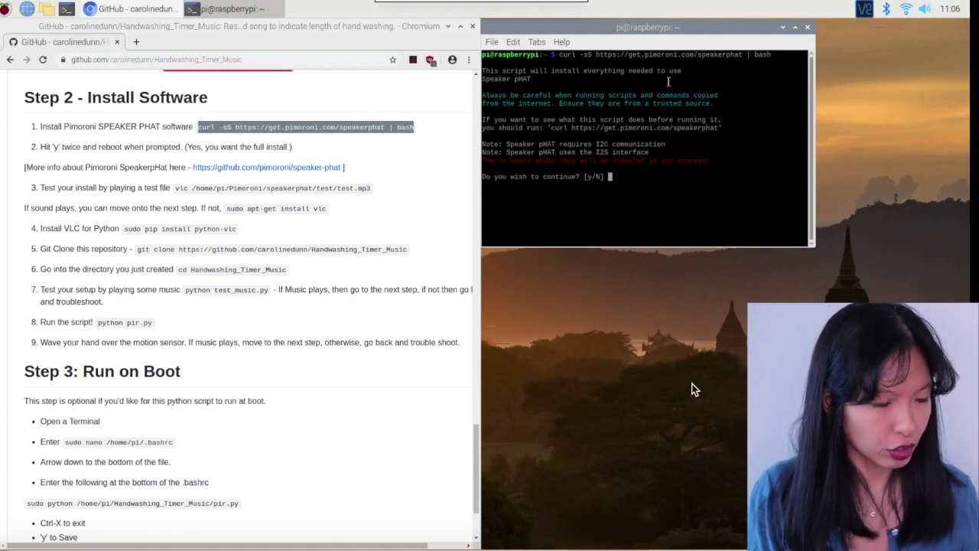
Answer y to continue and agree to the full Speaker pHAT install.
text(y)
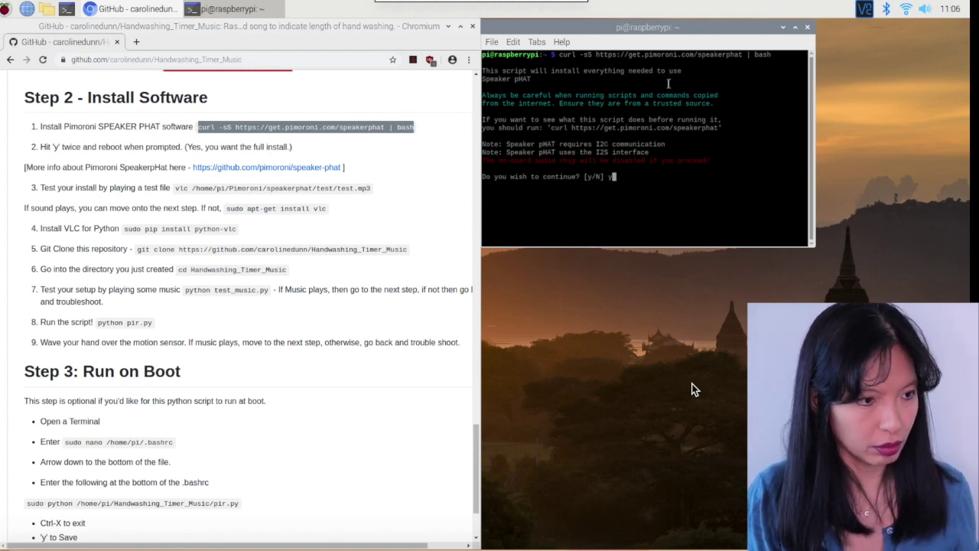
key(Return)
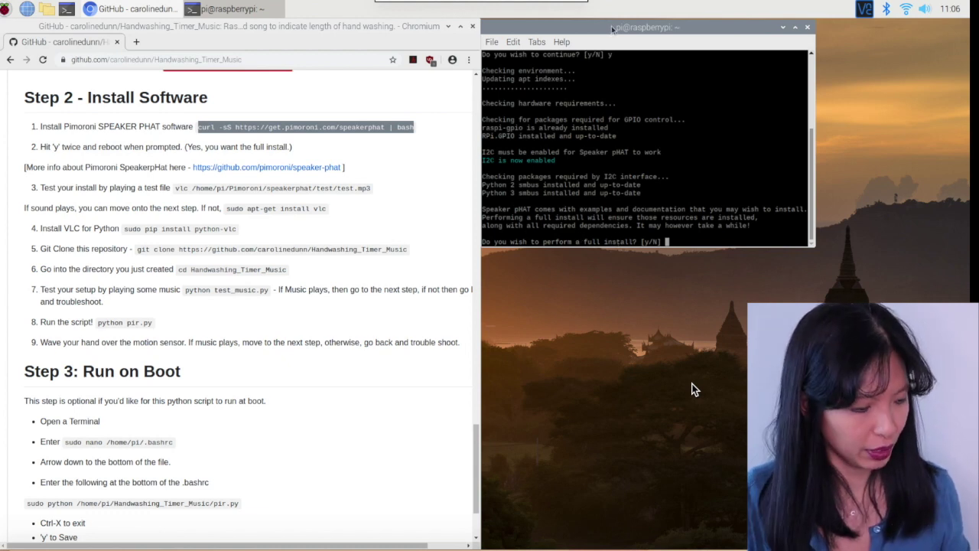
key(Return)
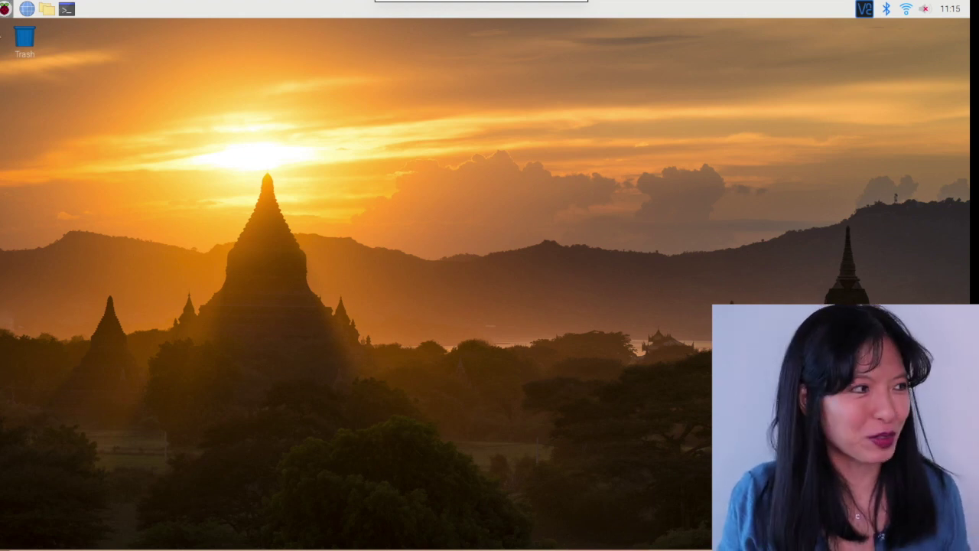
click(27, 9)
Open a terminal and the file manager, with the terminal moved to the screen top.
click(65, 11)
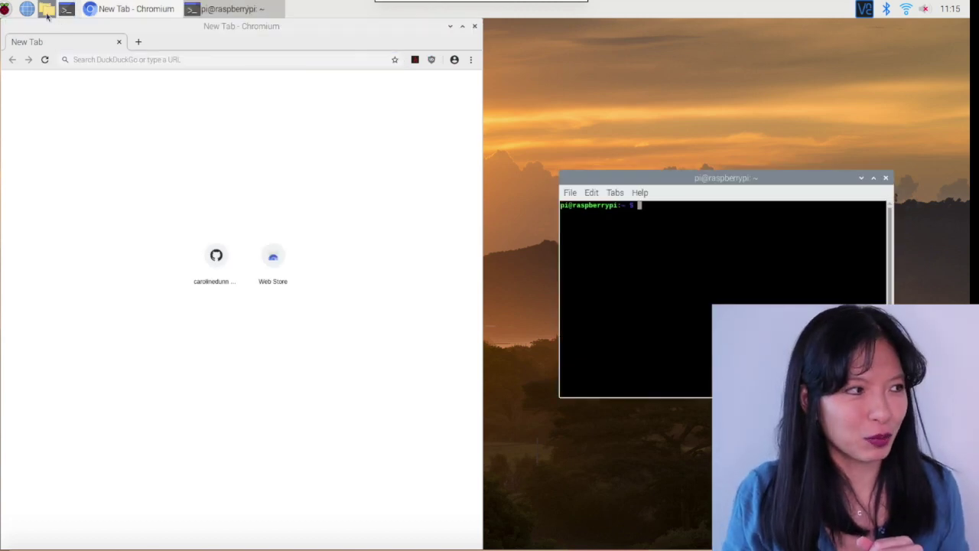
click(47, 10)
drag(784, 186, 709, 25)
click(863, 213)
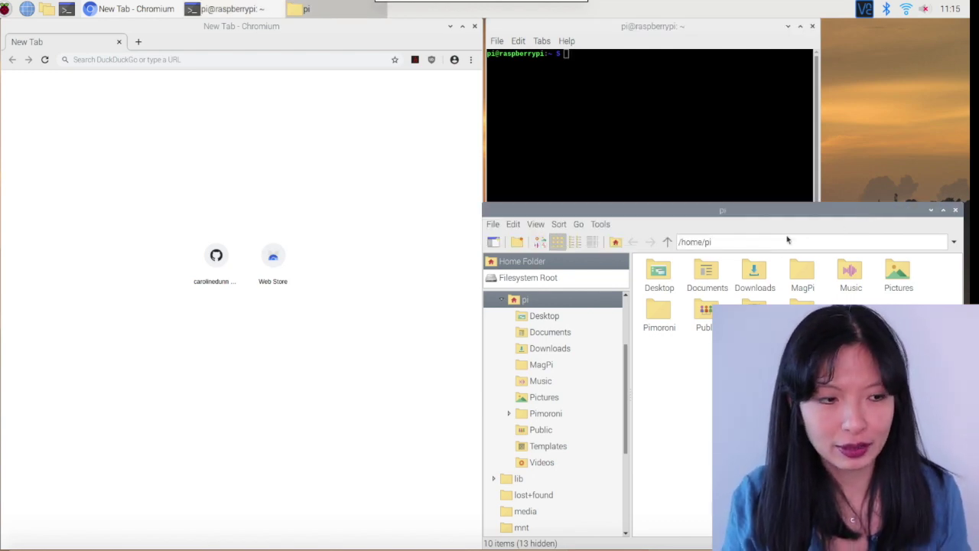
Browse into Pimoroni > speakerphat > test to show the sample sound files.
click(656, 314)
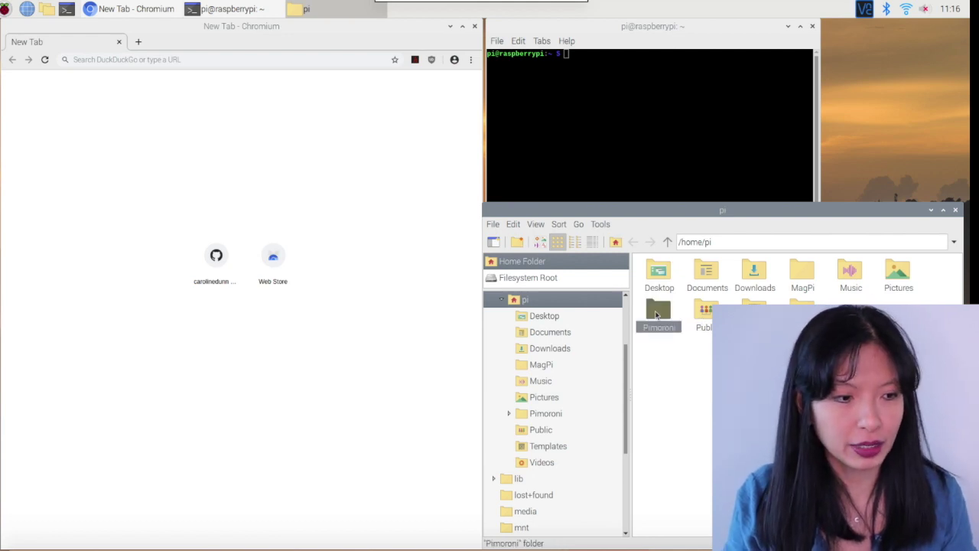
double_click(659, 314)
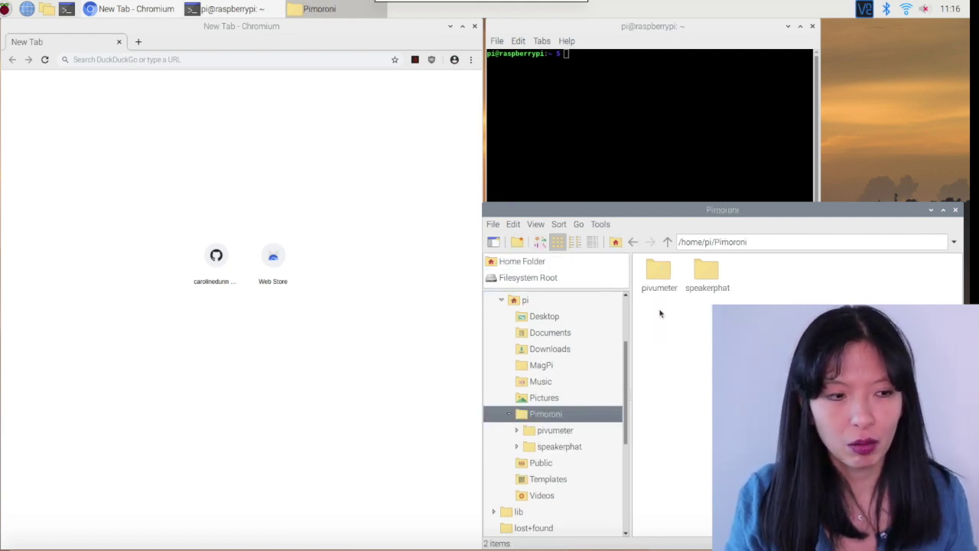
double_click(713, 269)
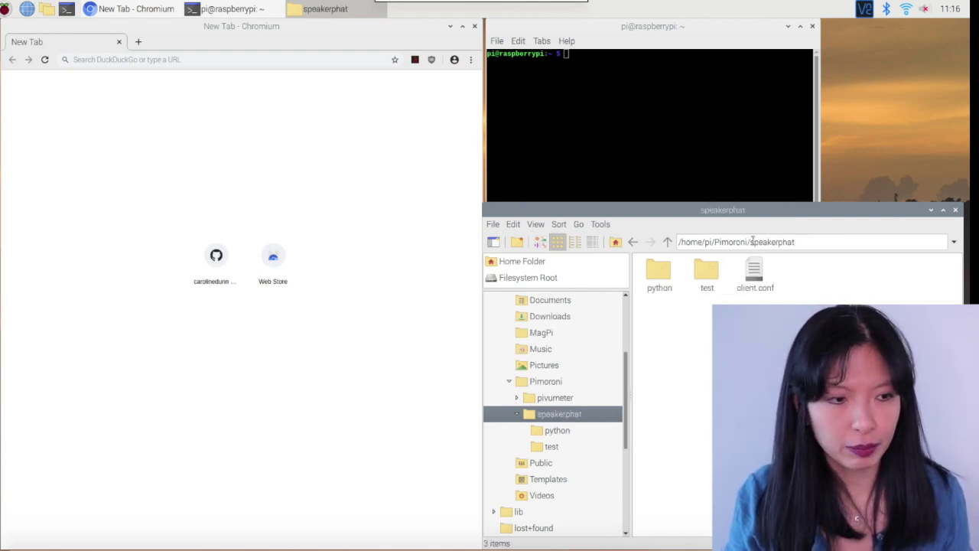
double_click(708, 273)
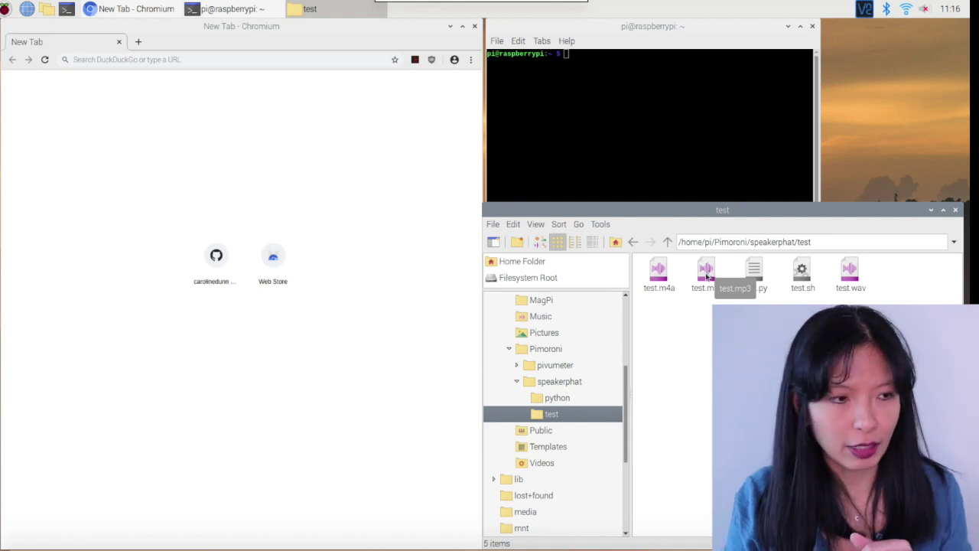
Reopen the Handwashing_Timer_Music GitHub page in the browser.
click(474, 63)
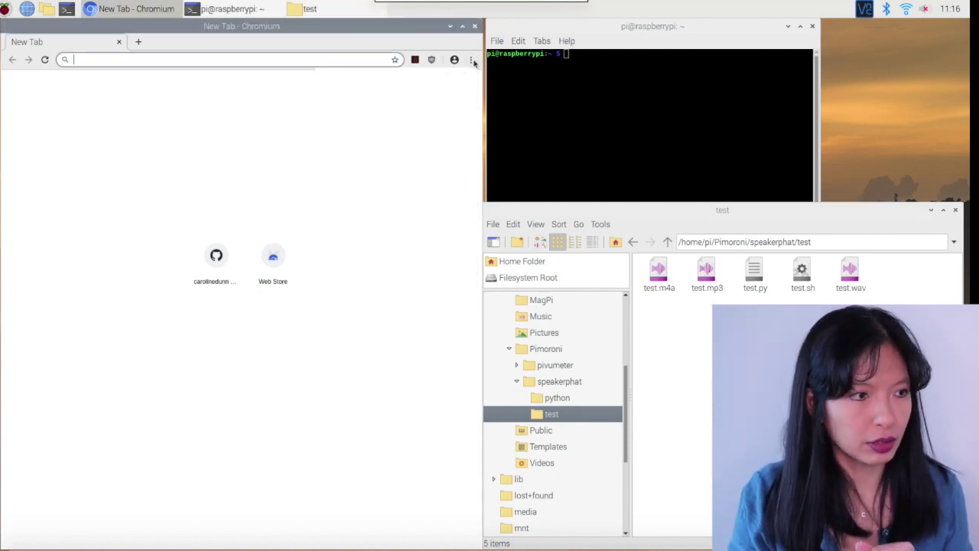
click(473, 61)
key(ctrl+shift+t)
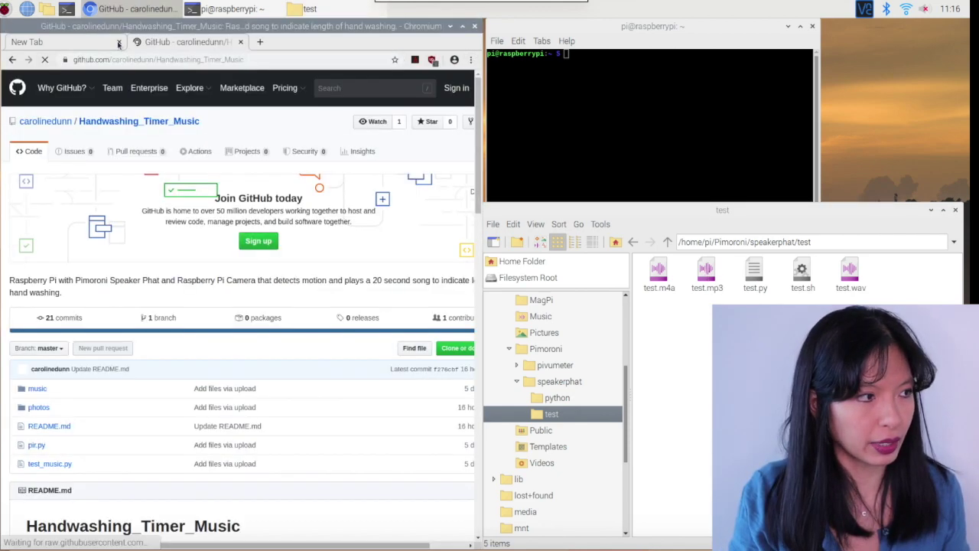
click(118, 42)
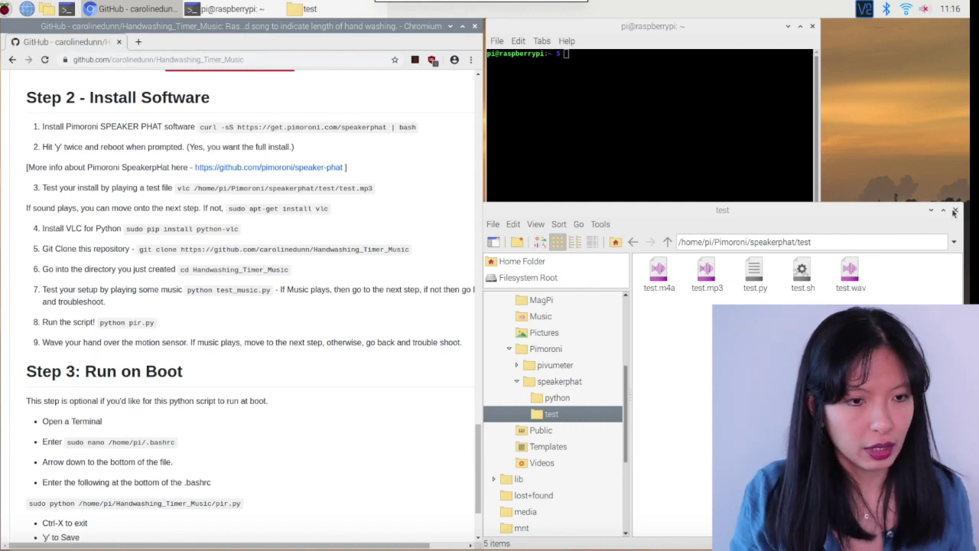
Play /home/pi/Pimoroni/speakerphat/test/test.mp3 with the copied vlc command, then close VLC.
click(644, 39)
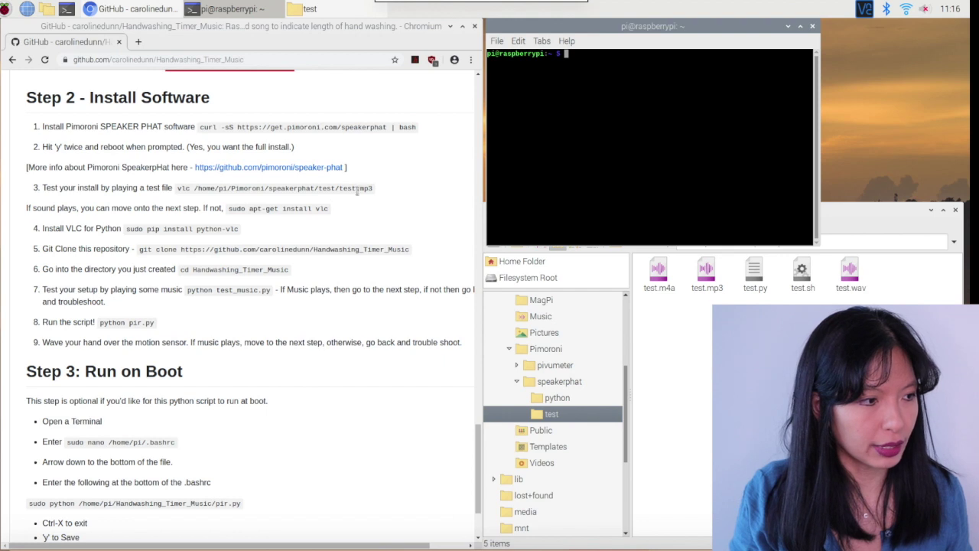
drag(373, 188, 180, 188)
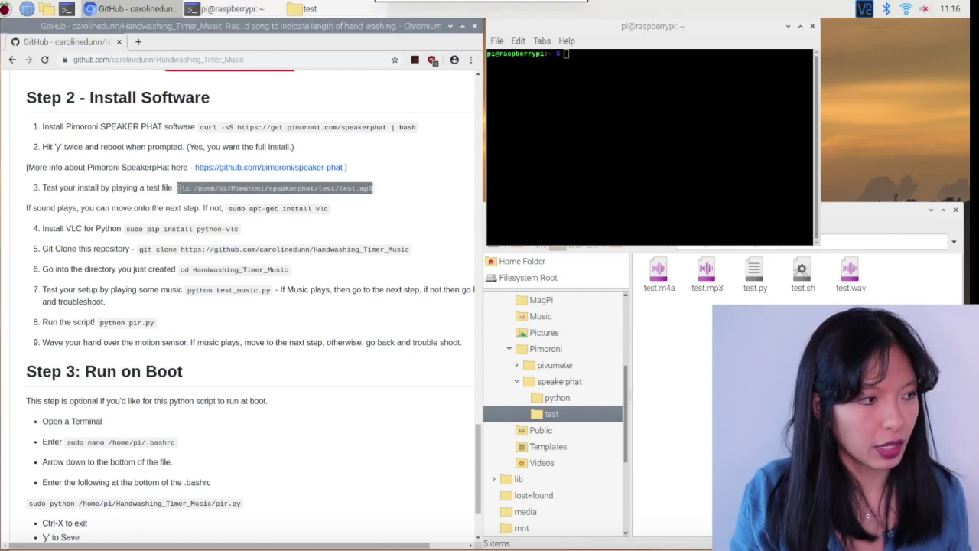
right_click(211, 188)
click(233, 199)
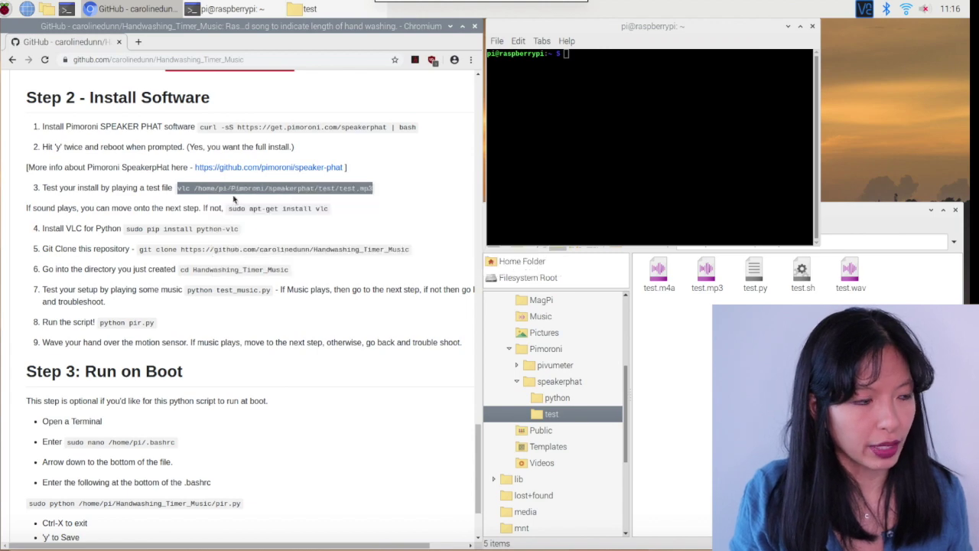
right_click(573, 55)
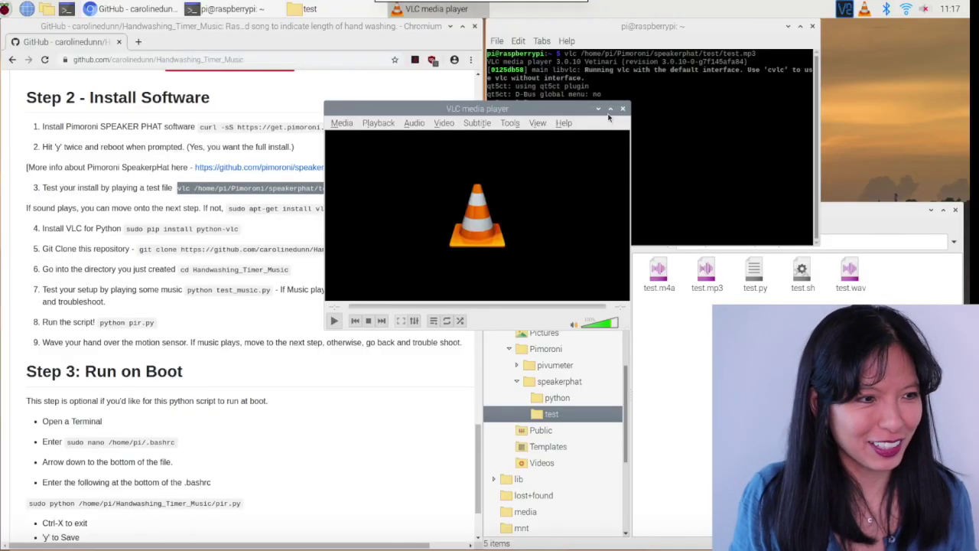
click(623, 109)
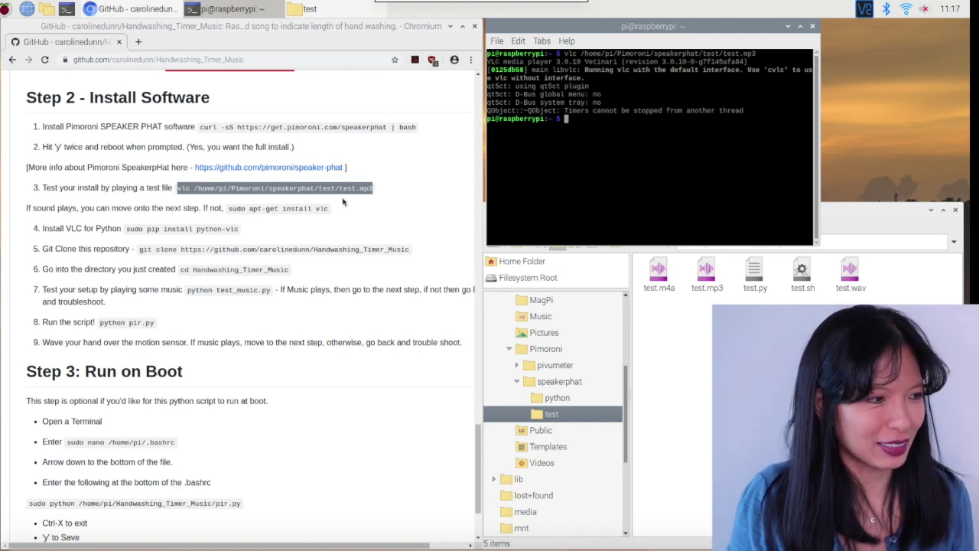
click(312, 208)
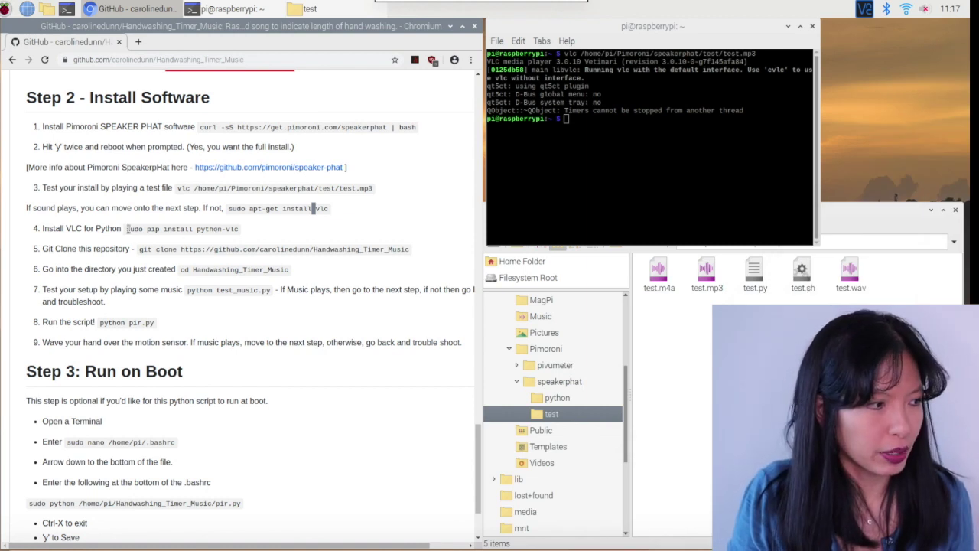
Copy 'sudo pip install python-vlc' from GitHub and run it in the terminal.
drag(127, 228, 238, 228)
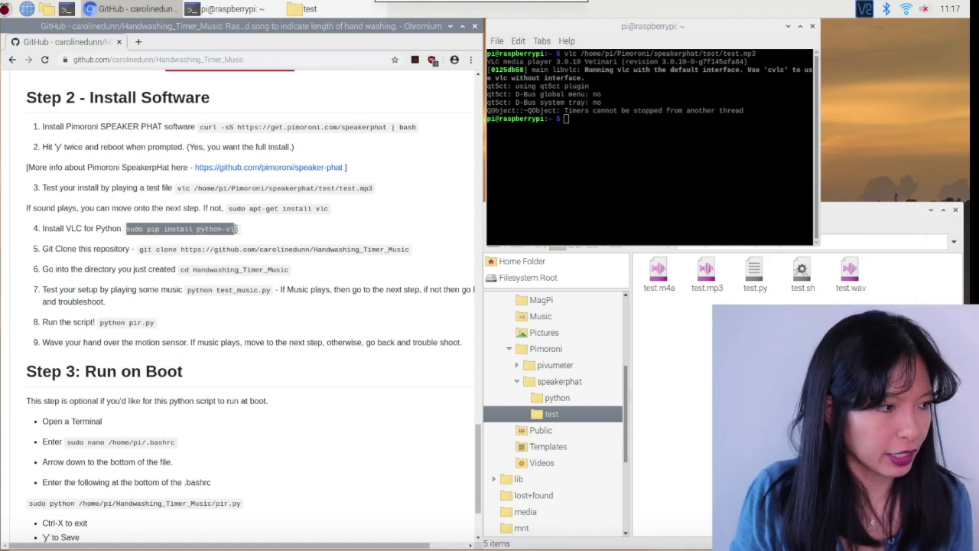
right_click(159, 228)
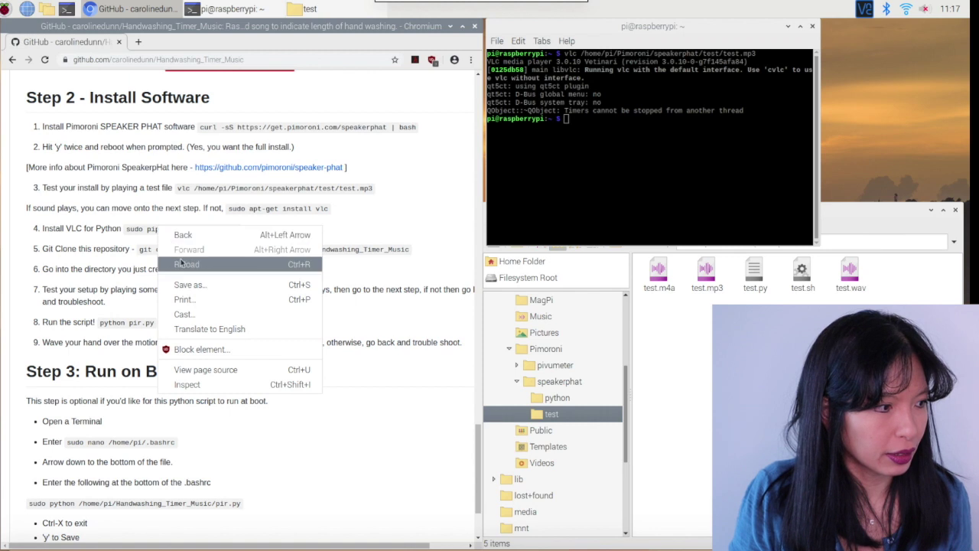
key(Escape)
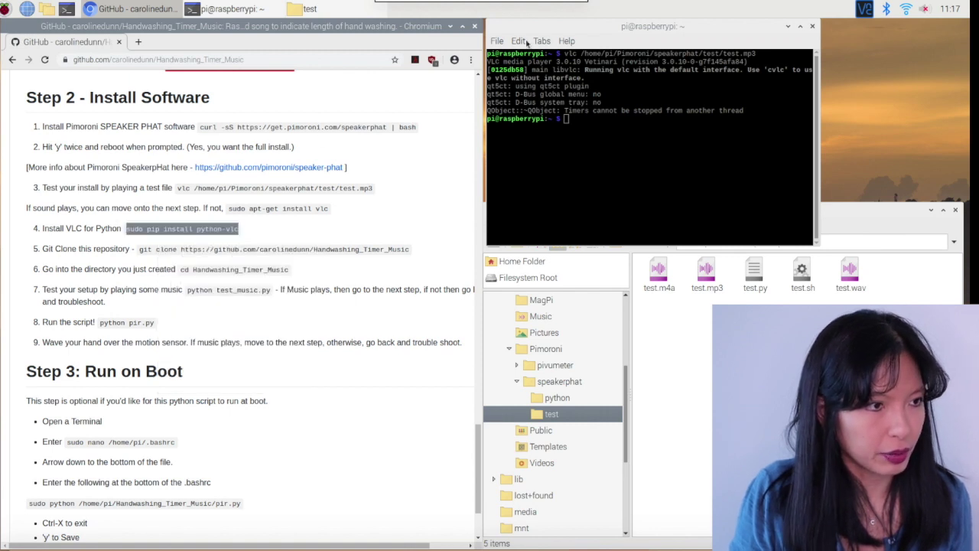
click(541, 34)
right_click(567, 119)
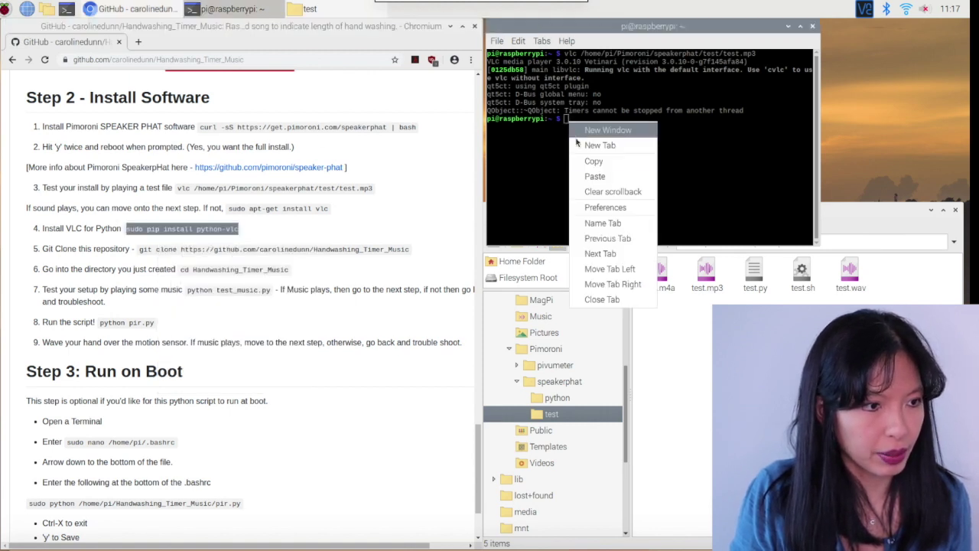
click(579, 170)
key(Return)
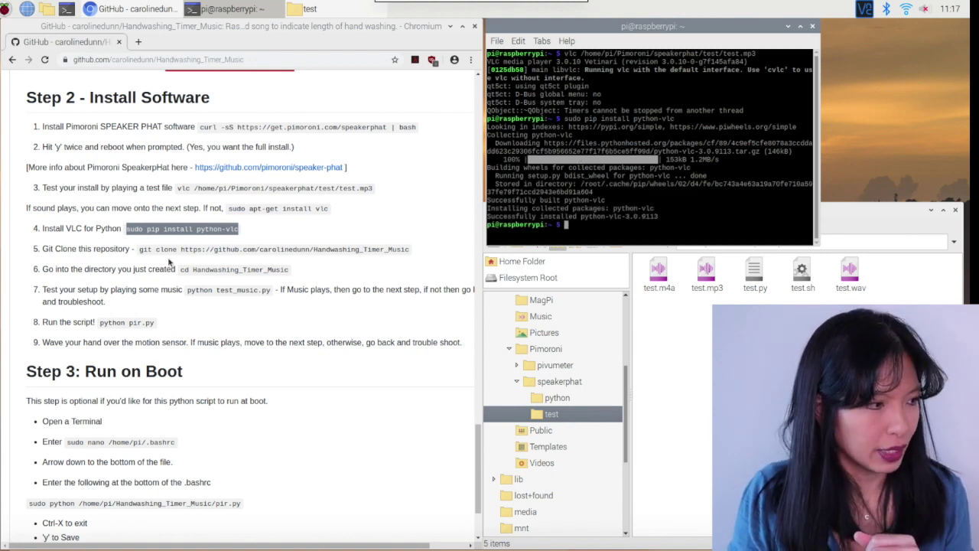
Copy the README's git clone command and run it in the terminal.
drag(140, 248, 408, 255)
right_click(408, 255)
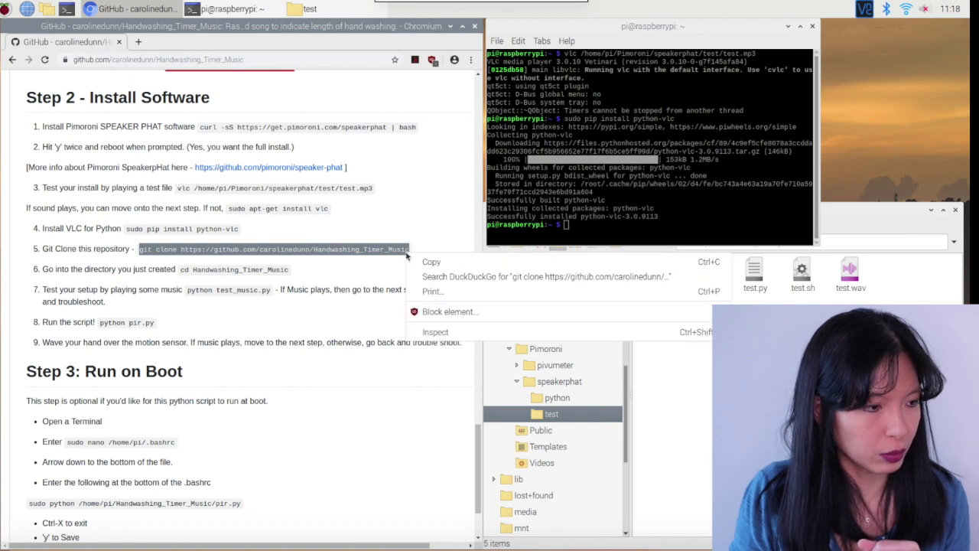
click(429, 261)
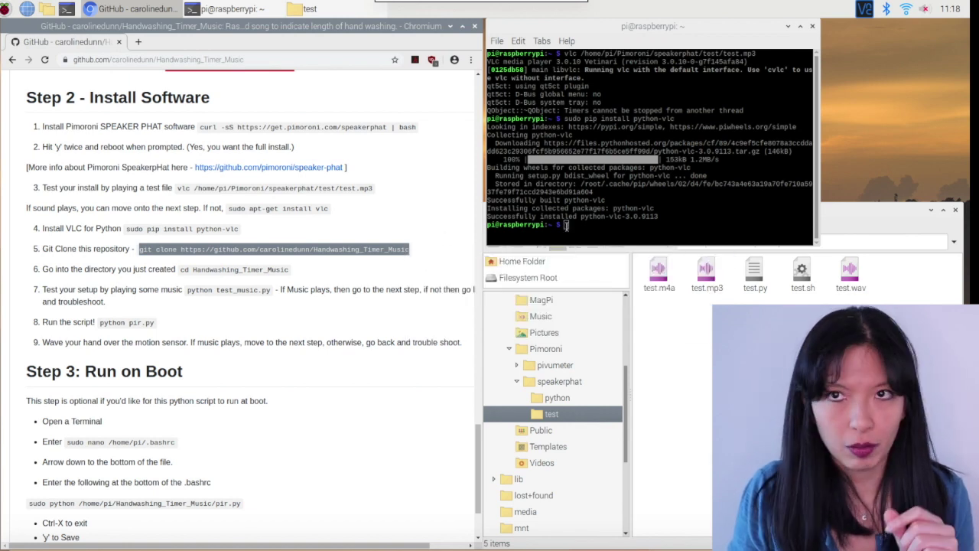
click(567, 225)
right_click(568, 227)
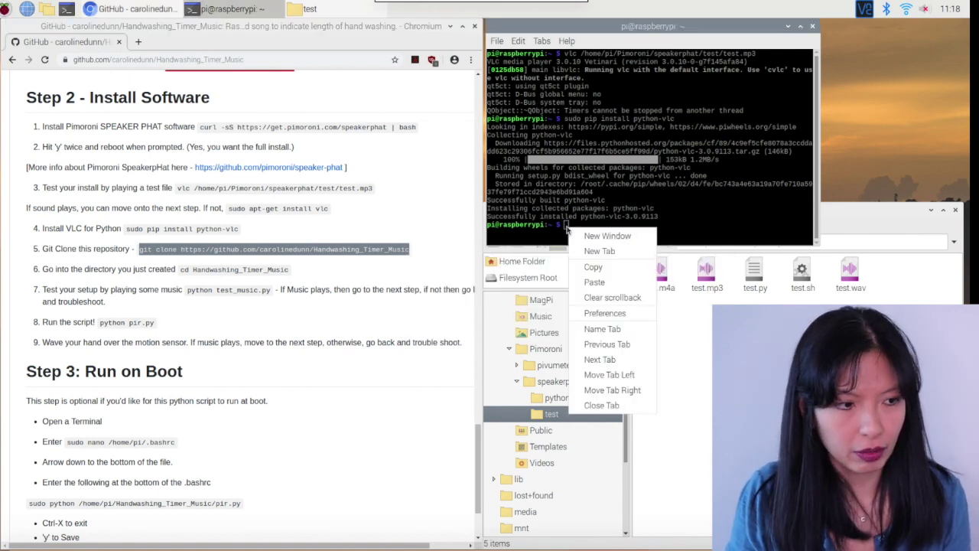
click(596, 282)
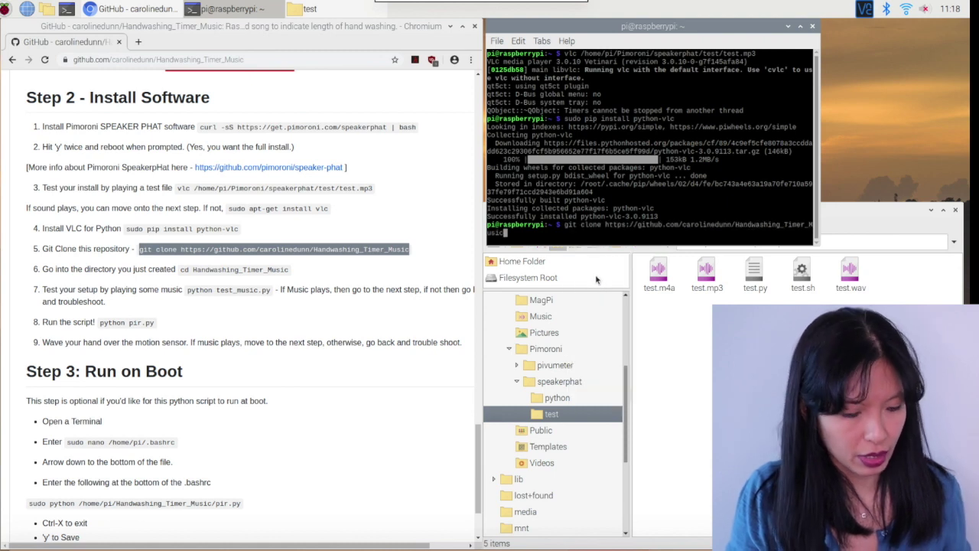
key(Return)
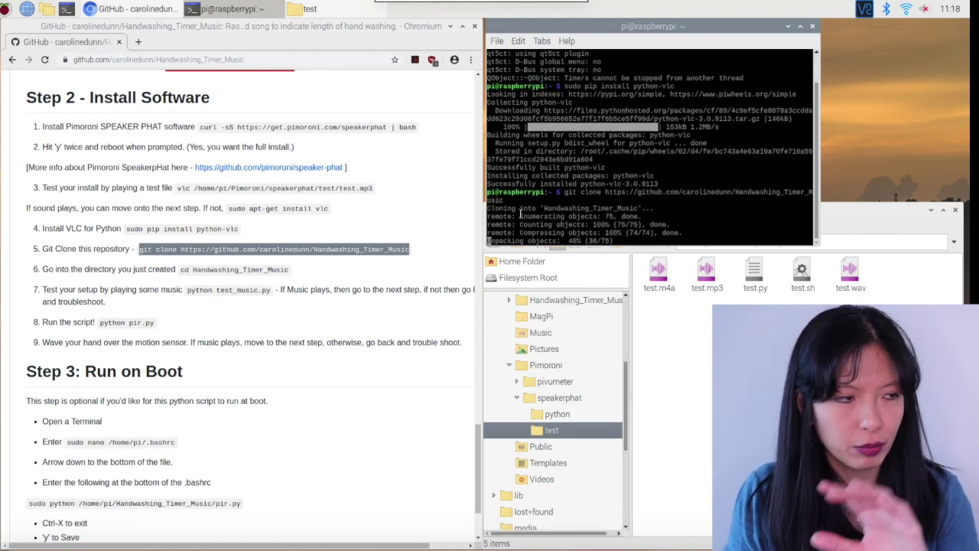
Review the clone output and run ls to confirm the Handwashing_Timer_Music folder.
scroll(279, 264, down, 1)
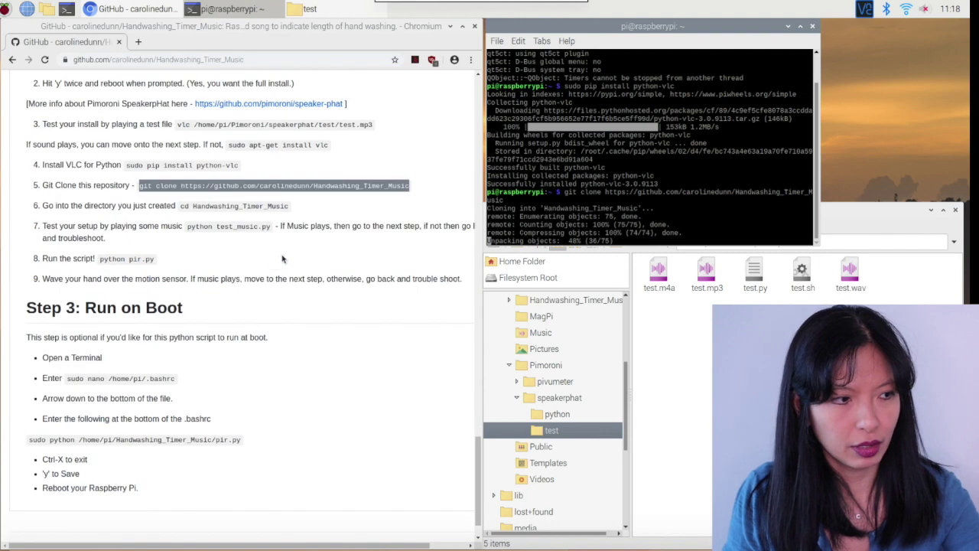
scroll(283, 266, up, 4)
scroll(284, 265, up, 3)
scroll(291, 265, down, 9)
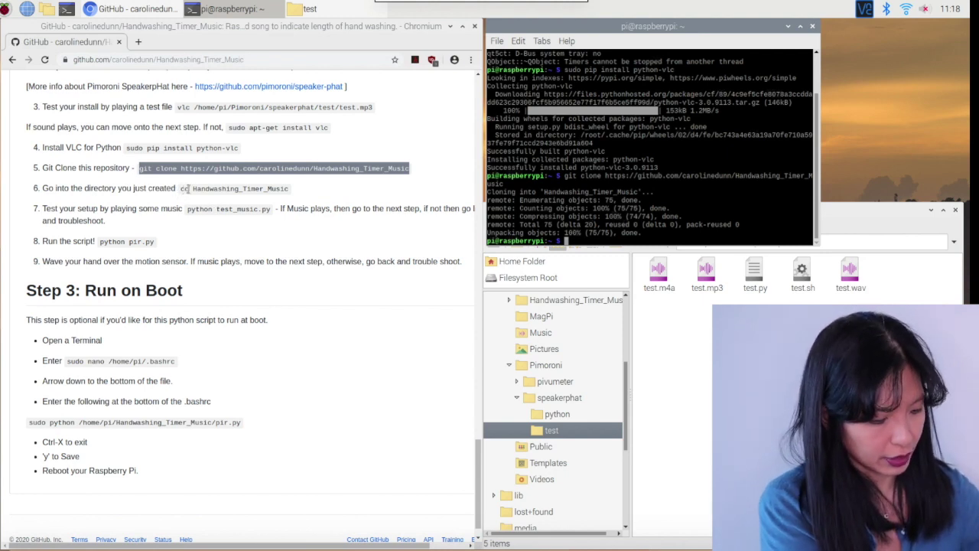
text(ls)
key(Return)
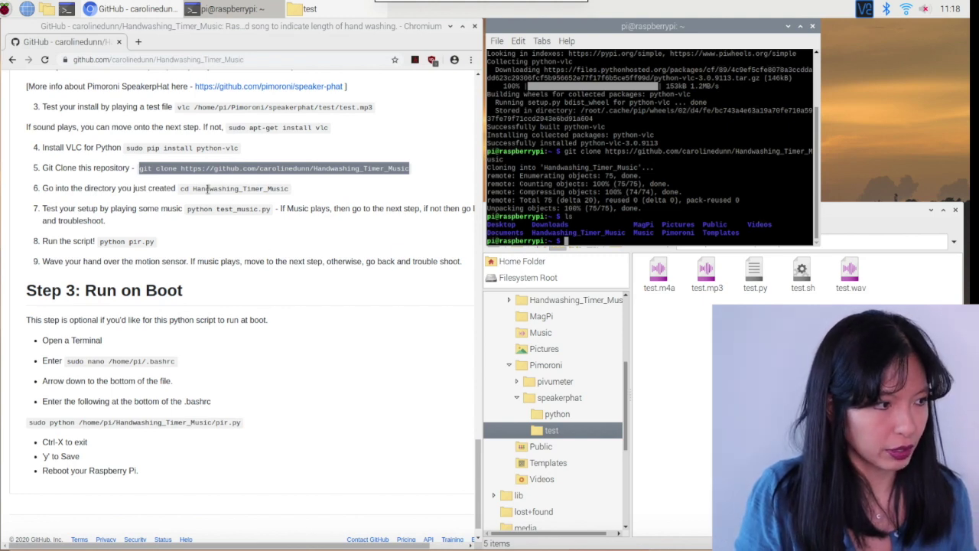
Run 'cd Handwashing_Timer_Music' then ls, showing music, photos, pir.py, README.md and test_music.py.
drag(180, 189, 285, 189)
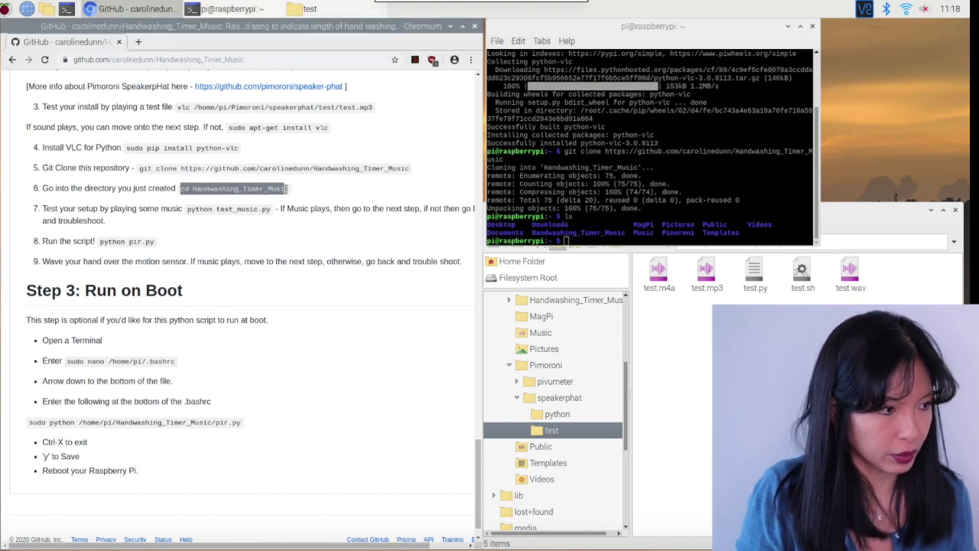
right_click(286, 189)
click(300, 198)
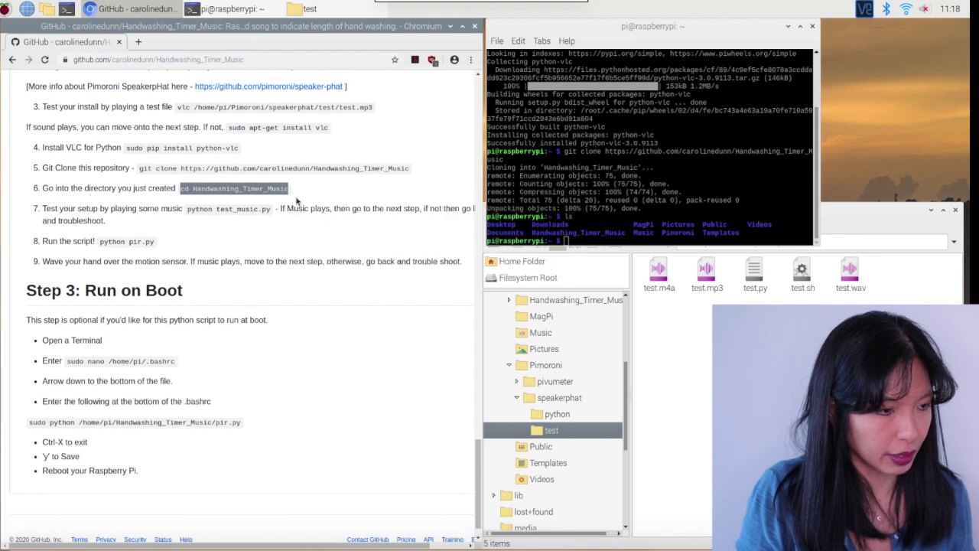
right_click(573, 241)
click(603, 294)
key(Return)
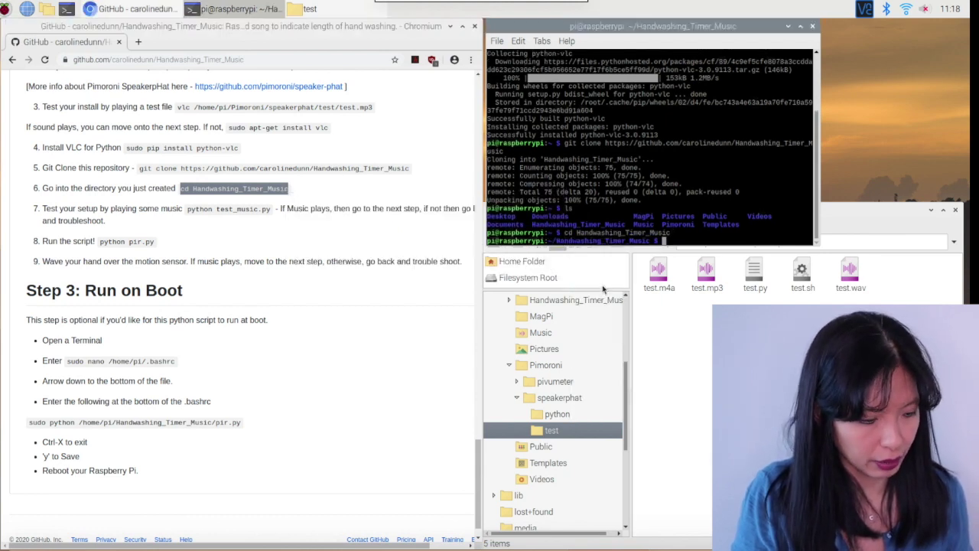
text(ls)
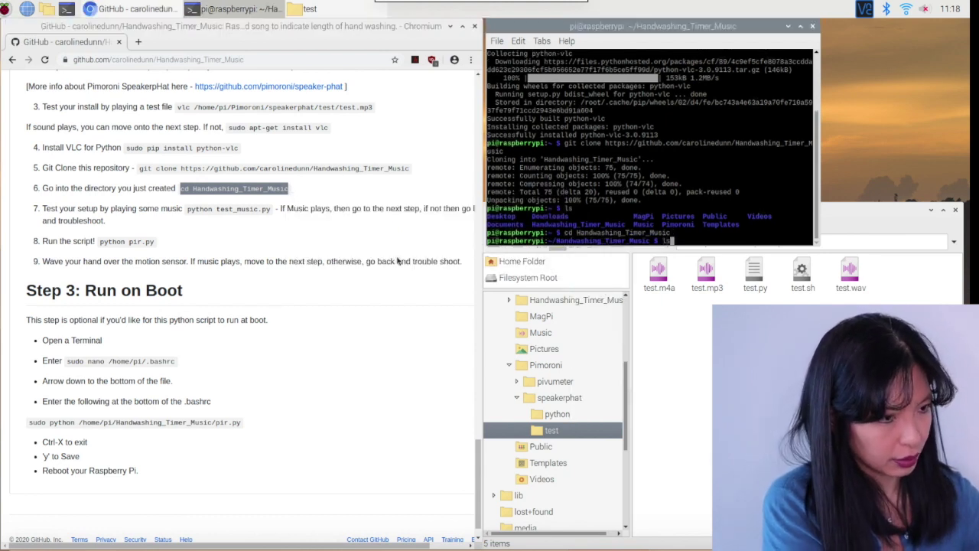
key(Return)
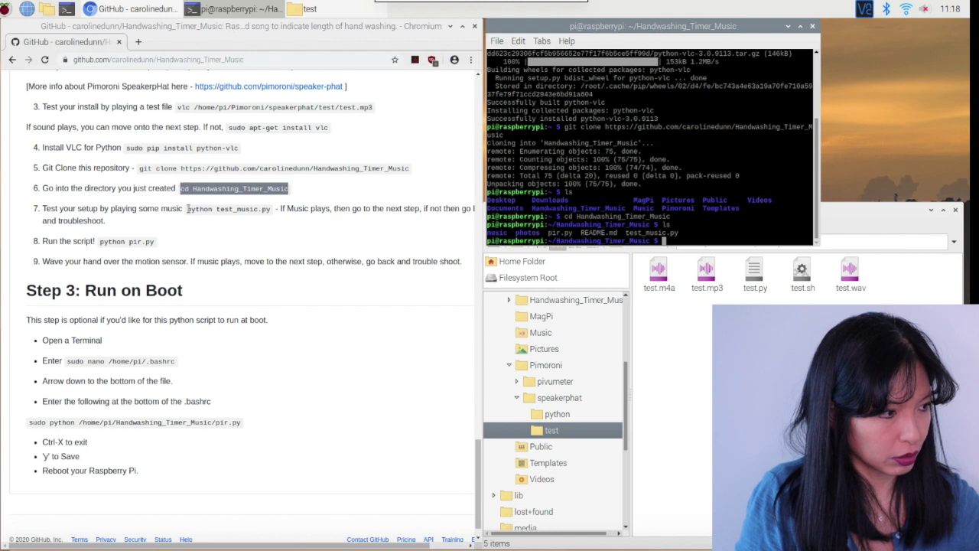
drag(187, 208, 270, 209)
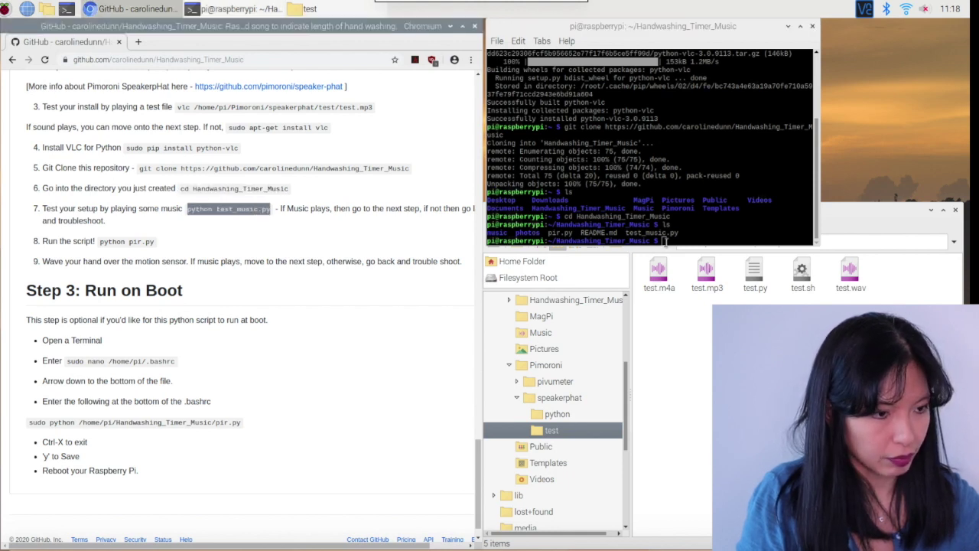
Run 'python test_music.py' to play a song, then click OK on the Hello World dialog.
right_click(665, 240)
click(683, 293)
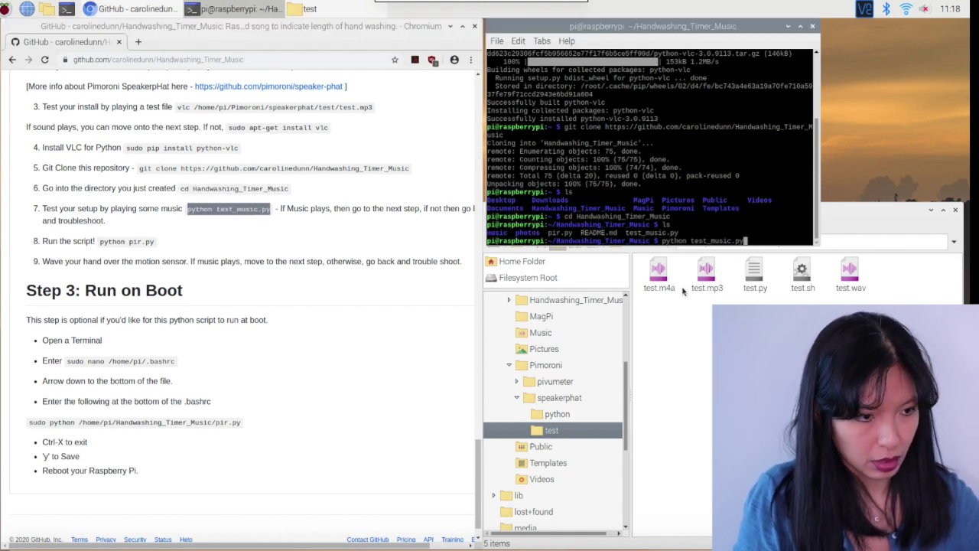
key(Return)
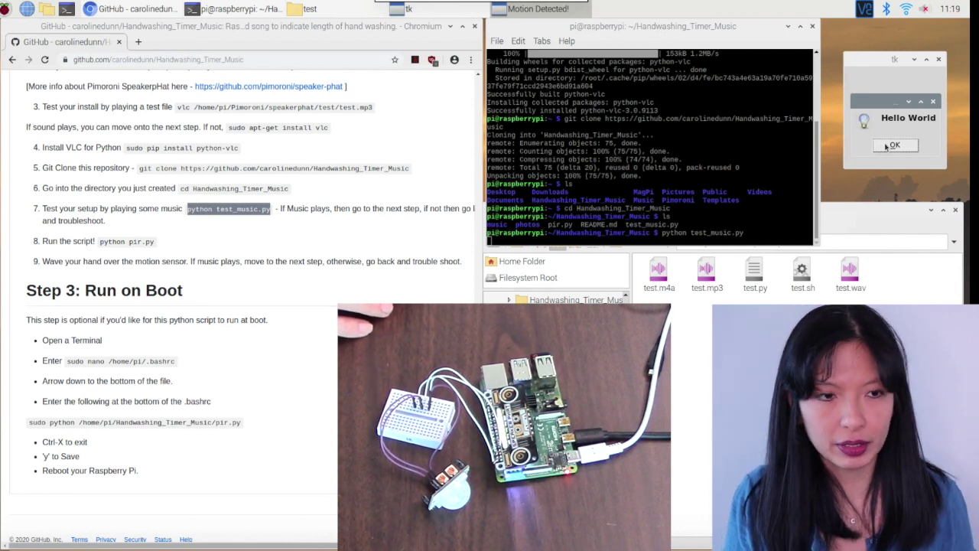
click(888, 146)
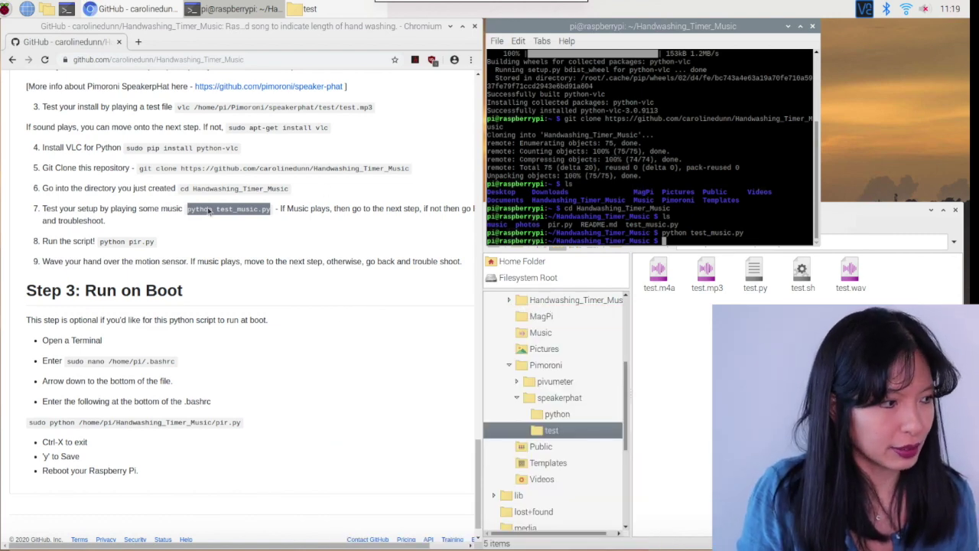
Copy 'python pir.py' from the README and run it to watch the motion sensor.
drag(102, 241, 149, 244)
right_click(149, 245)
click(162, 252)
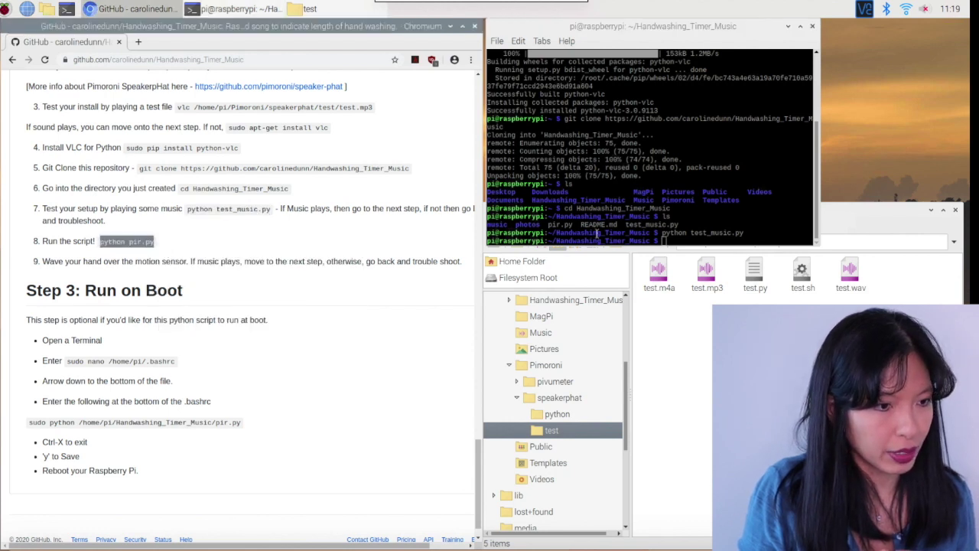
click(665, 241)
right_click(664, 241)
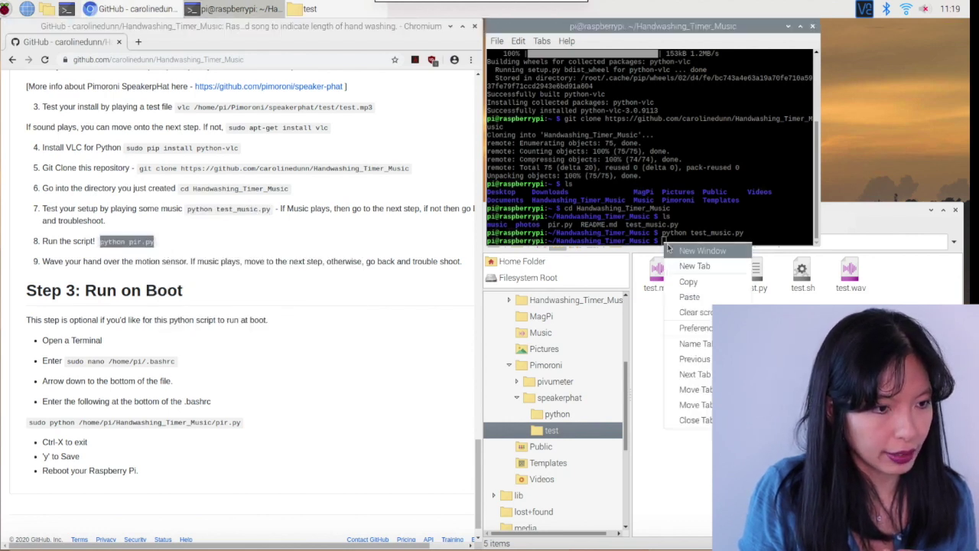
click(687, 300)
key(Return)
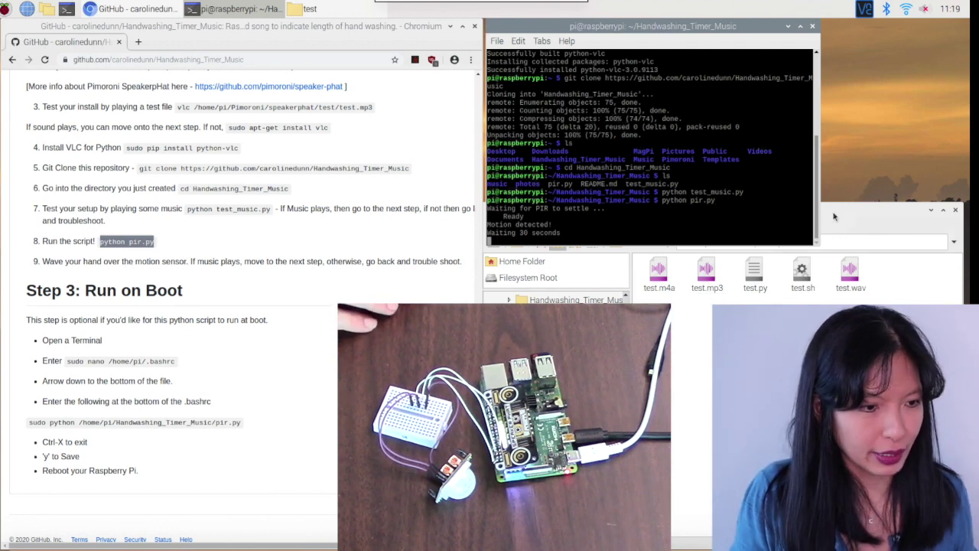
Open test_music.py in Geany from the repository folder.
click(576, 300)
right_click(848, 273)
click(870, 298)
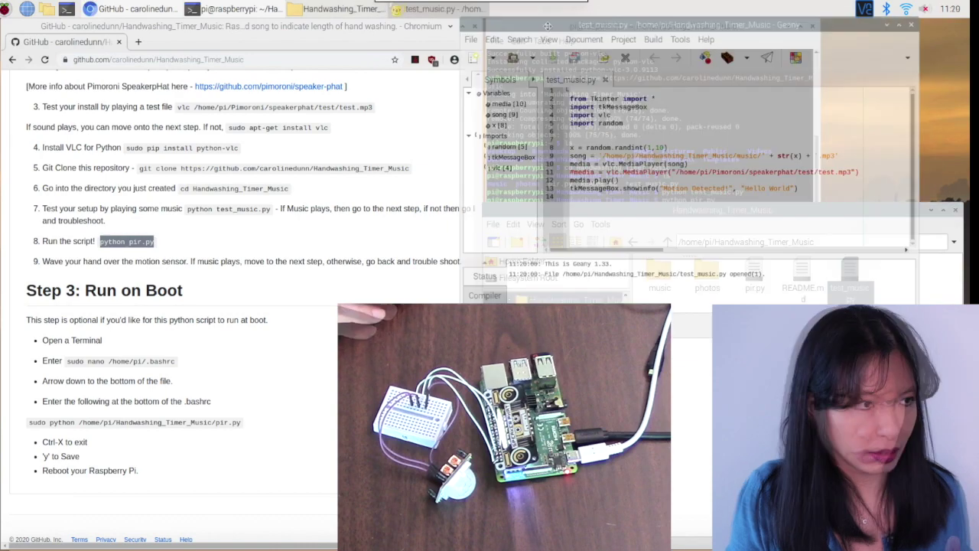
drag(765, 16, 341, 18)
click(526, 31)
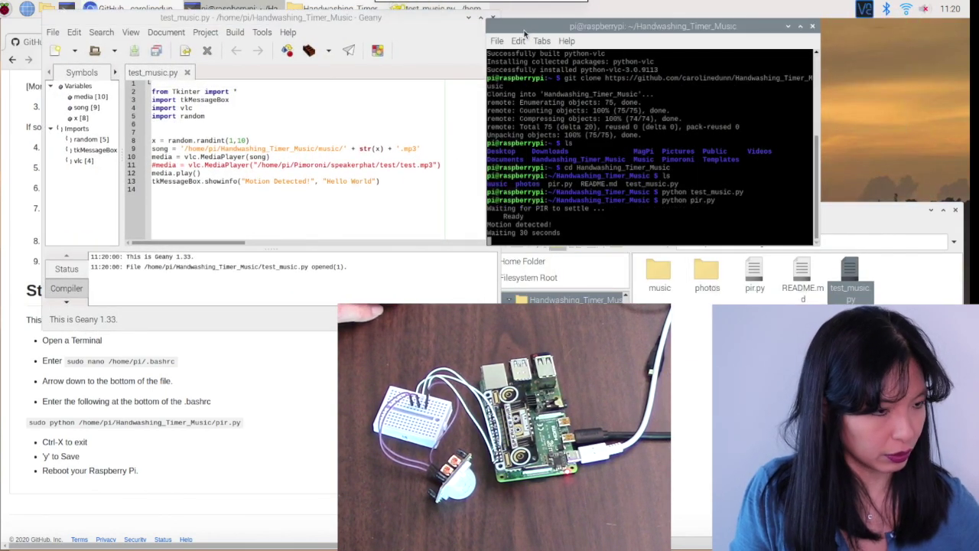
drag(342, 17, 668, 26)
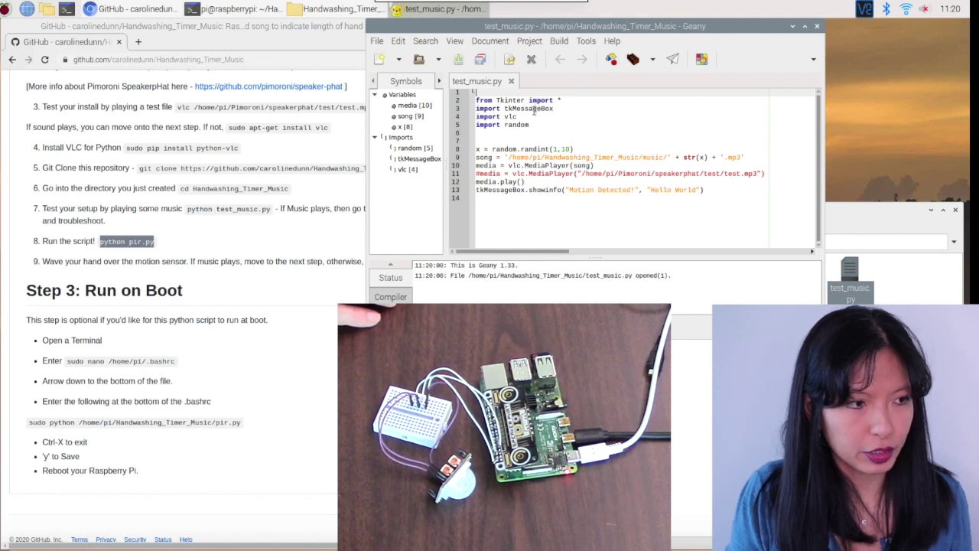
click(519, 117)
click(518, 124)
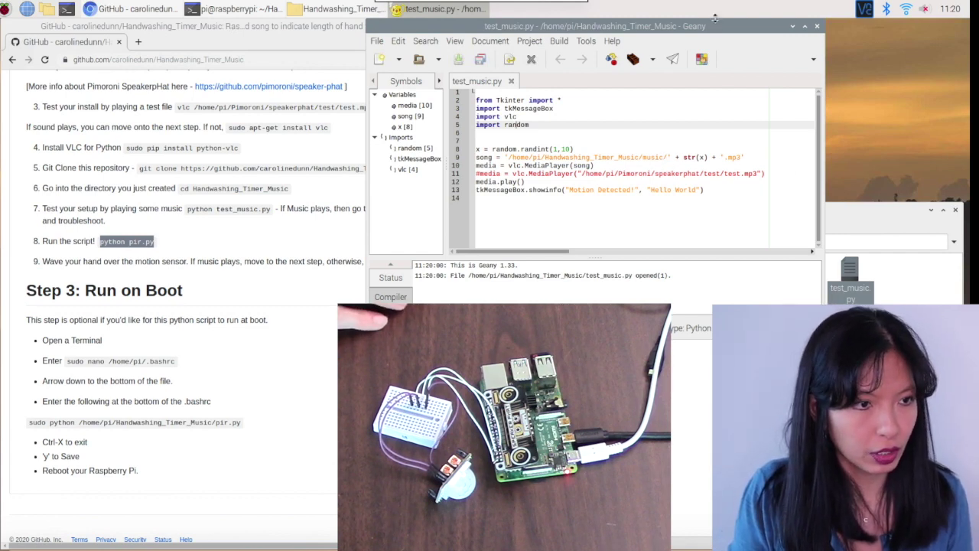
drag(723, 25, 368, 24)
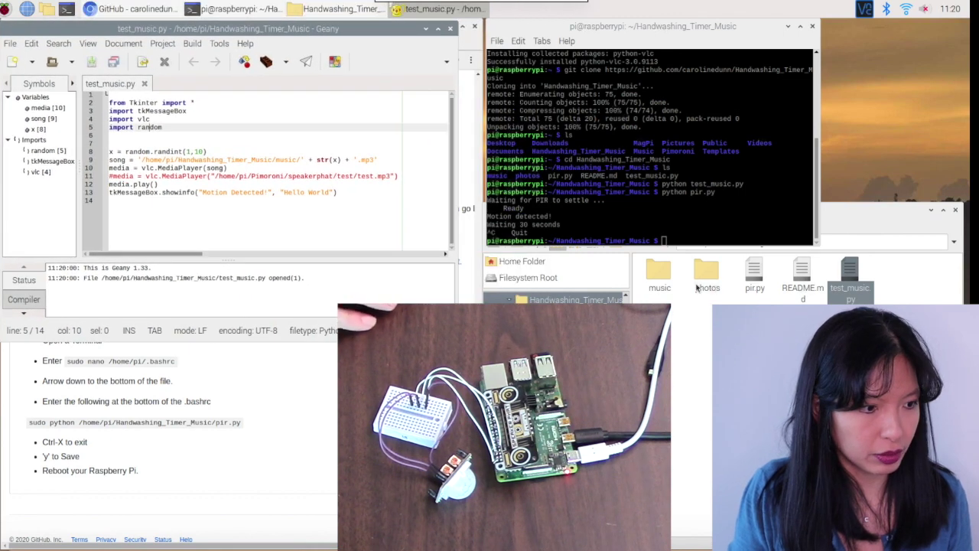
double_click(656, 271)
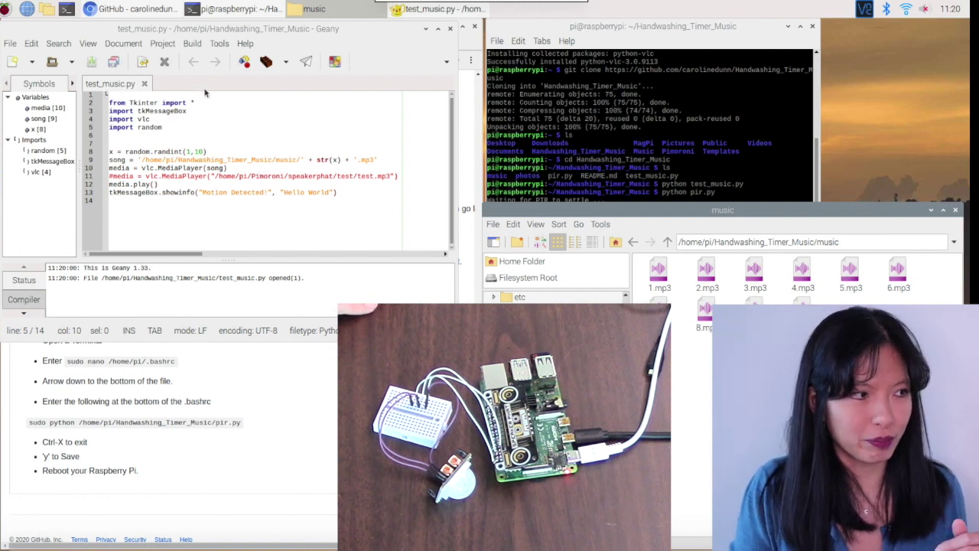
Close Geany, go up to Handwashing_Timer_Music, and select pir.py.
click(451, 29)
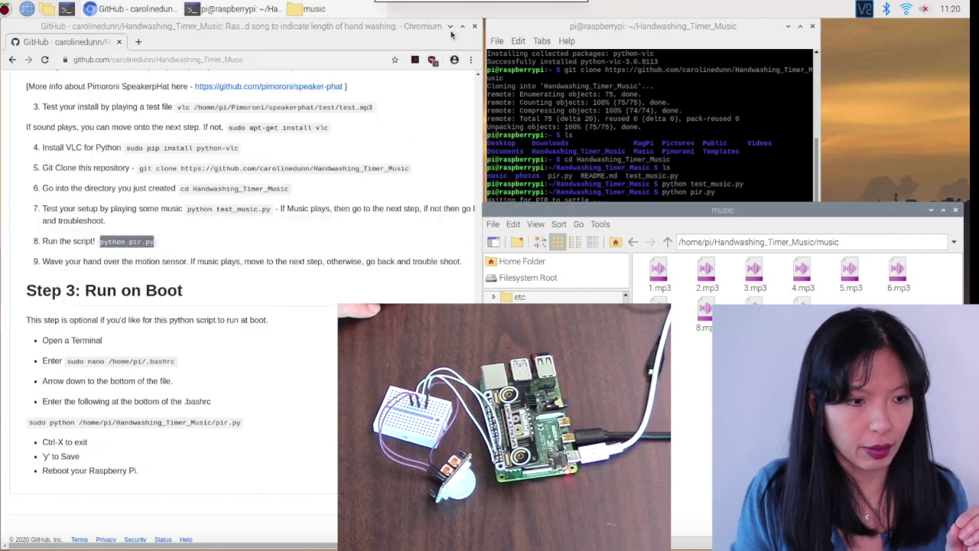
click(668, 243)
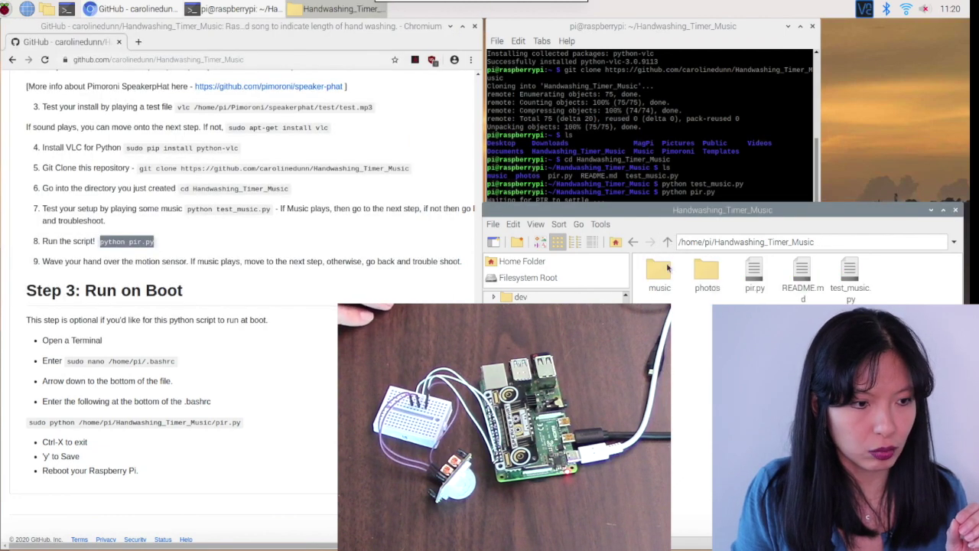
click(756, 275)
Read through pir.py's import random and motion-triggered song code in Geany, then close Geany.
right_click(758, 277)
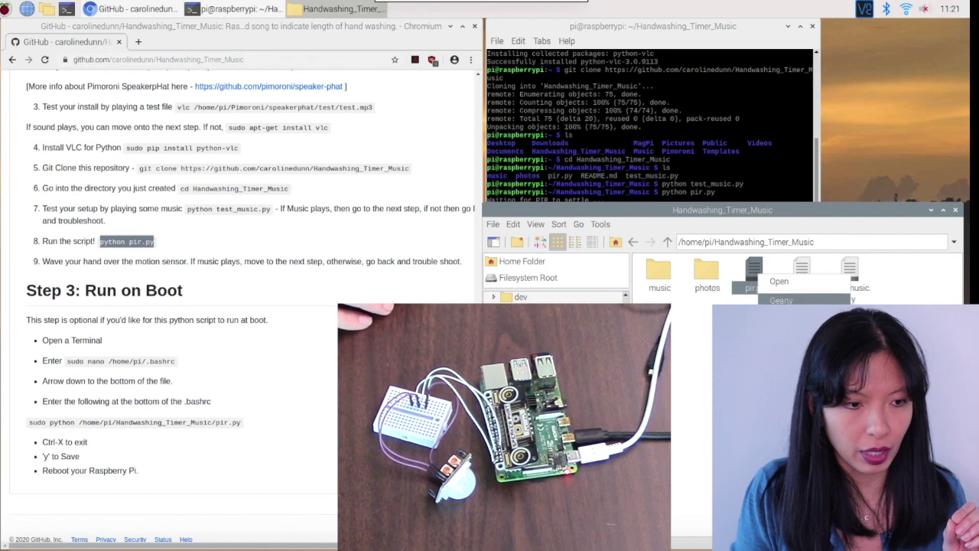
click(788, 300)
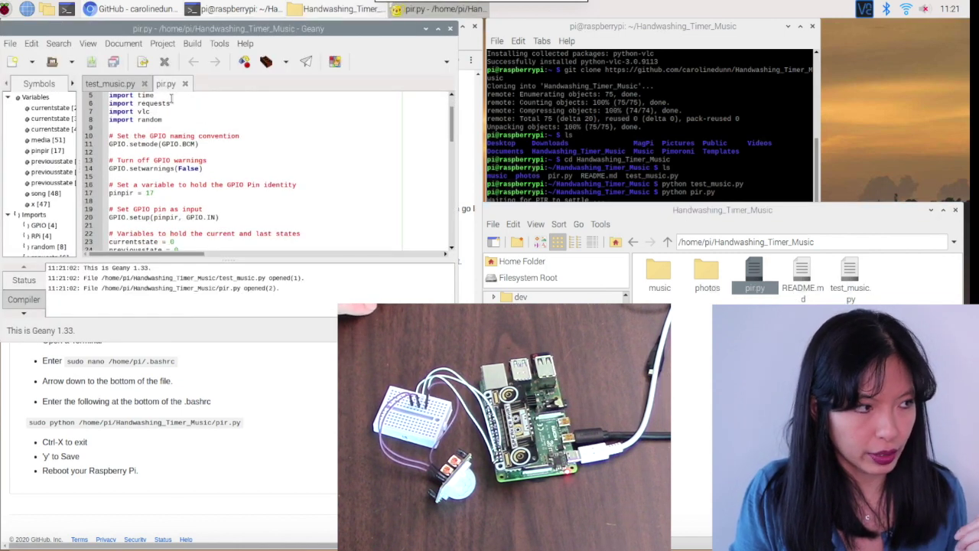
click(188, 111)
click(173, 120)
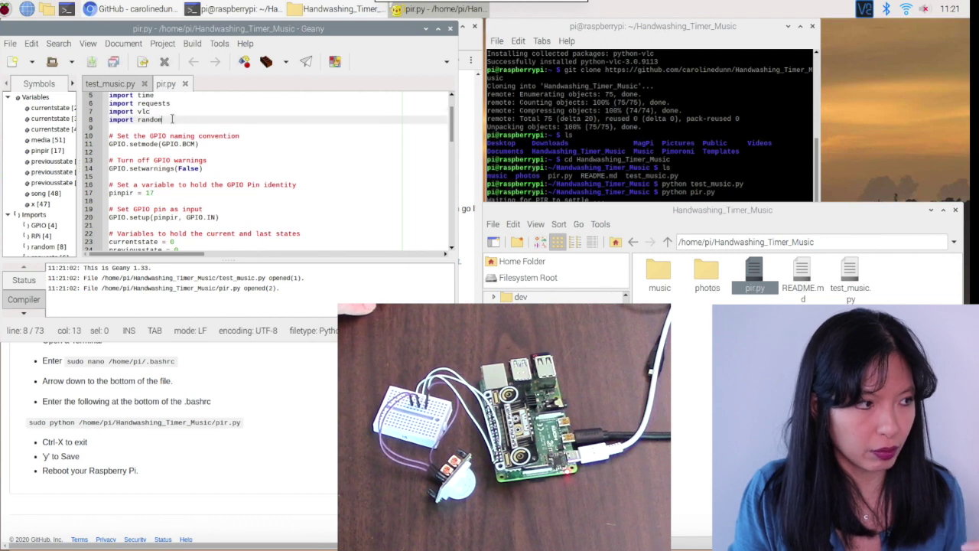
scroll(206, 161, down, 4)
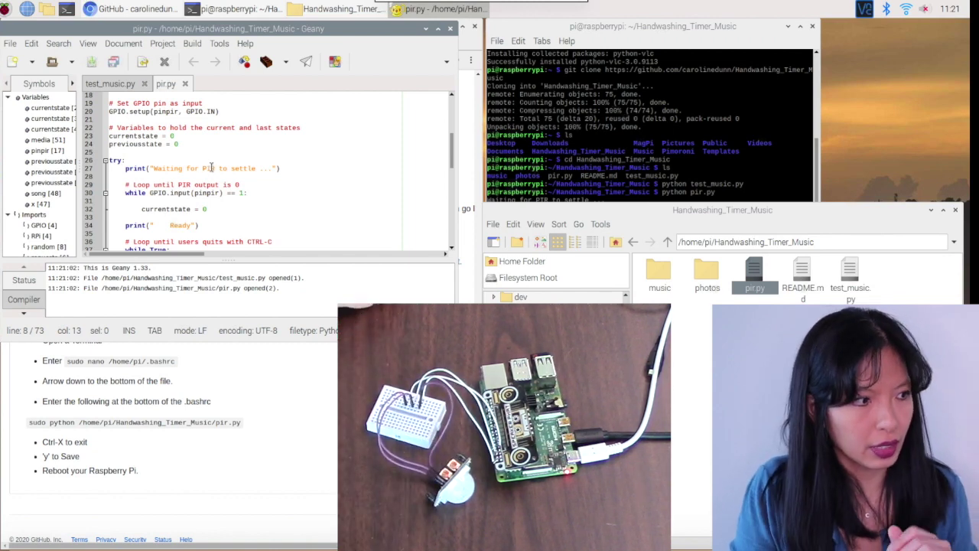
scroll(230, 184, down, 3)
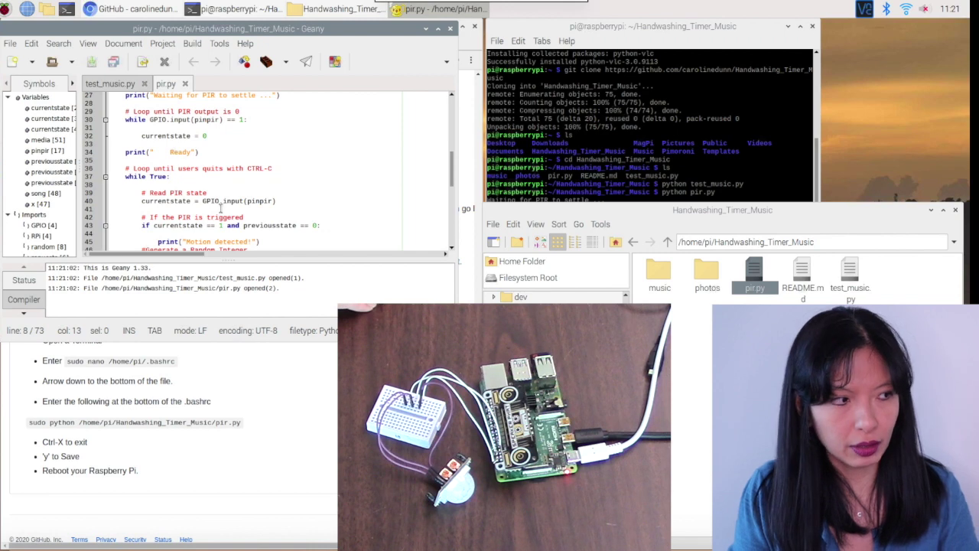
scroll(220, 207, down, 6)
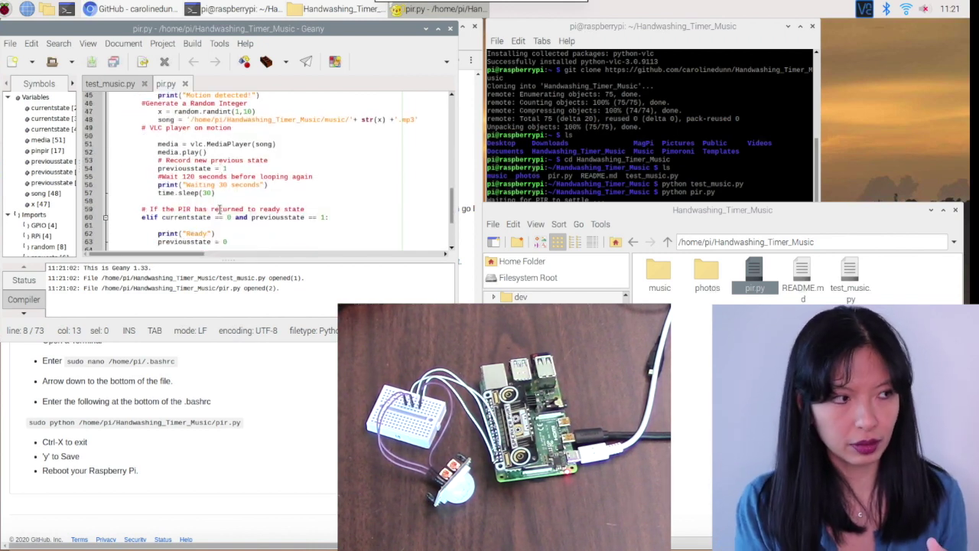
scroll(288, 209, down, 1)
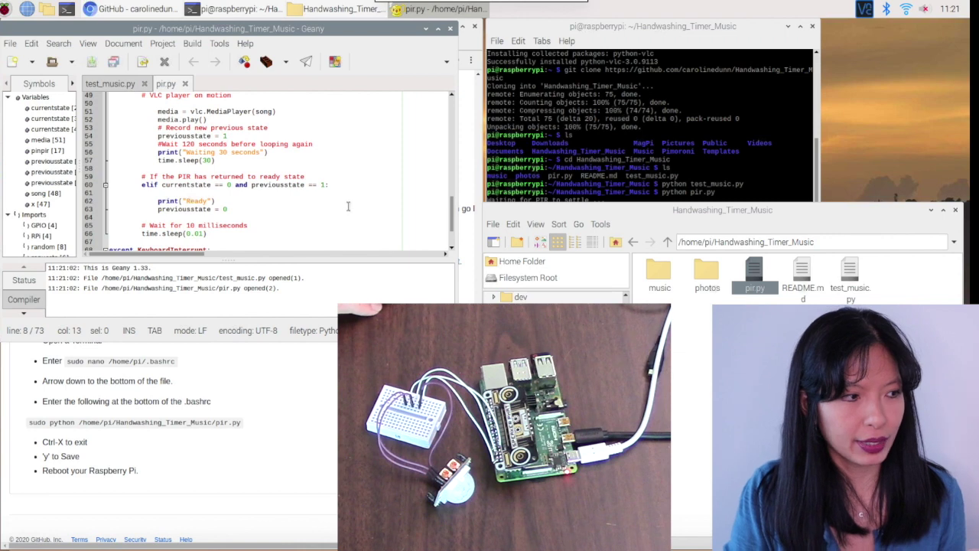
scroll(348, 206, down, 2)
scroll(346, 208, up, 15)
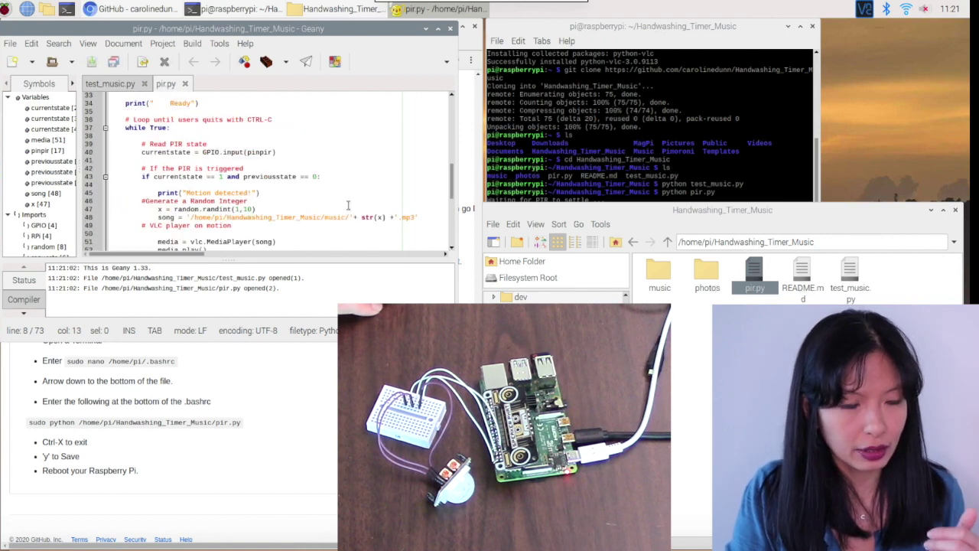
click(450, 29)
click(598, 22)
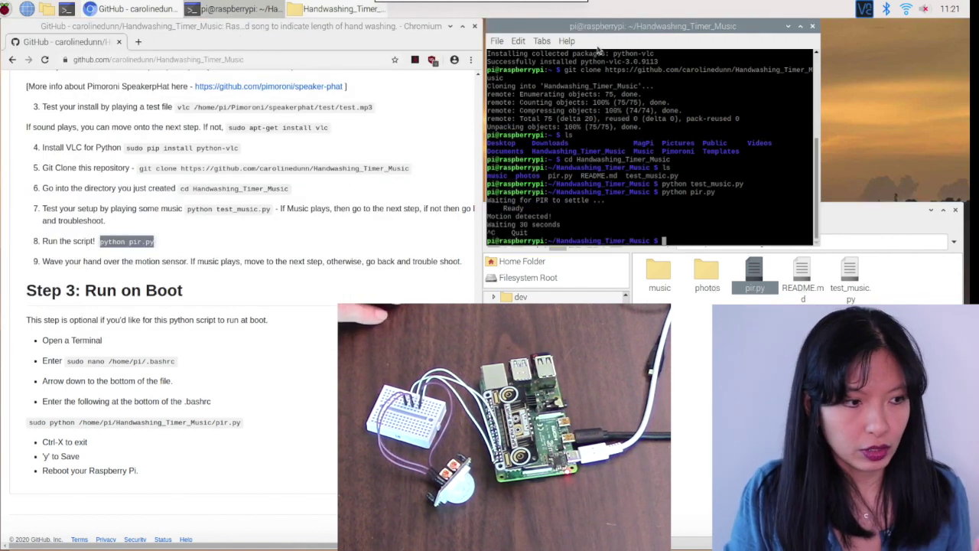
Copy sudo nano /home/pi/.bashrc from the GitHub instructions into the terminal and run it.
key(Up)
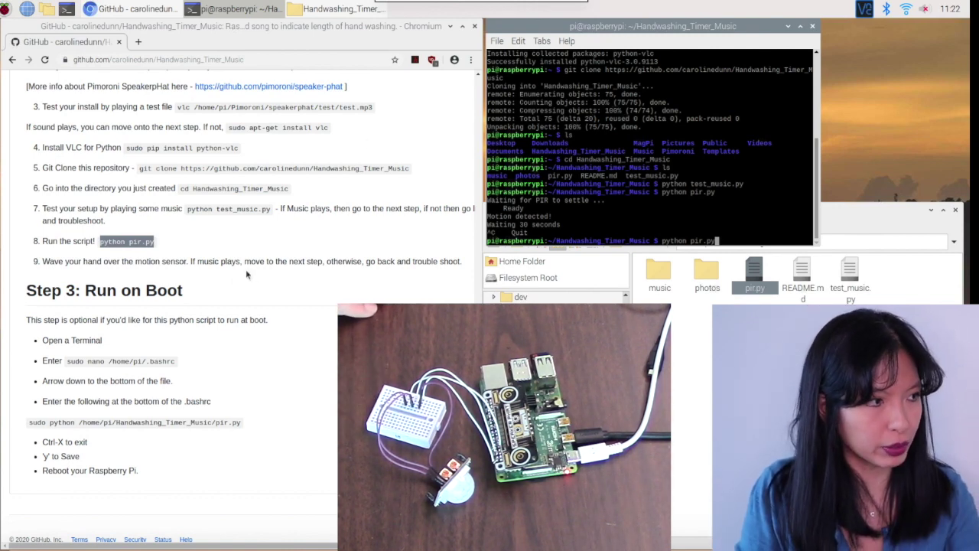
scroll(264, 287, up, 1)
scroll(280, 297, down, 2)
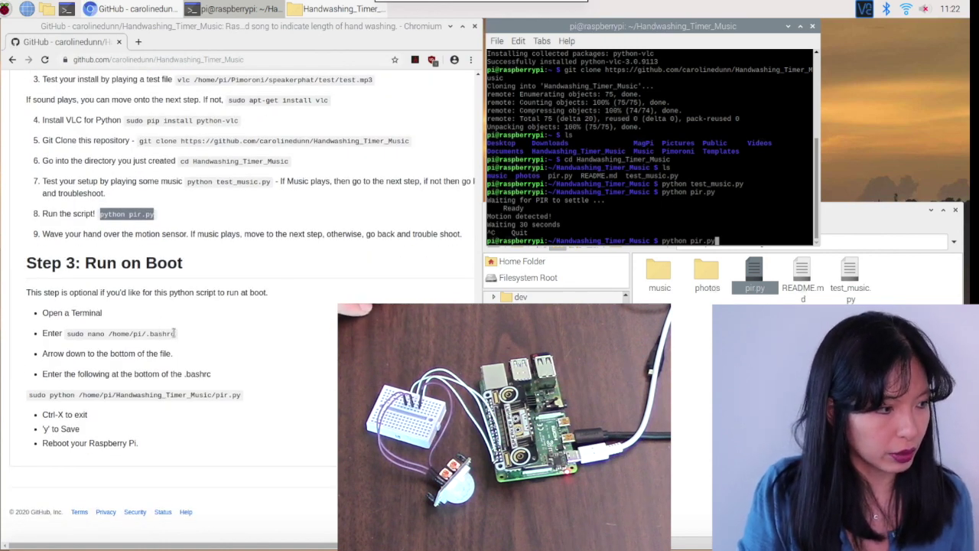
drag(175, 334, 68, 334)
key(ctrl+c)
right_click(665, 242)
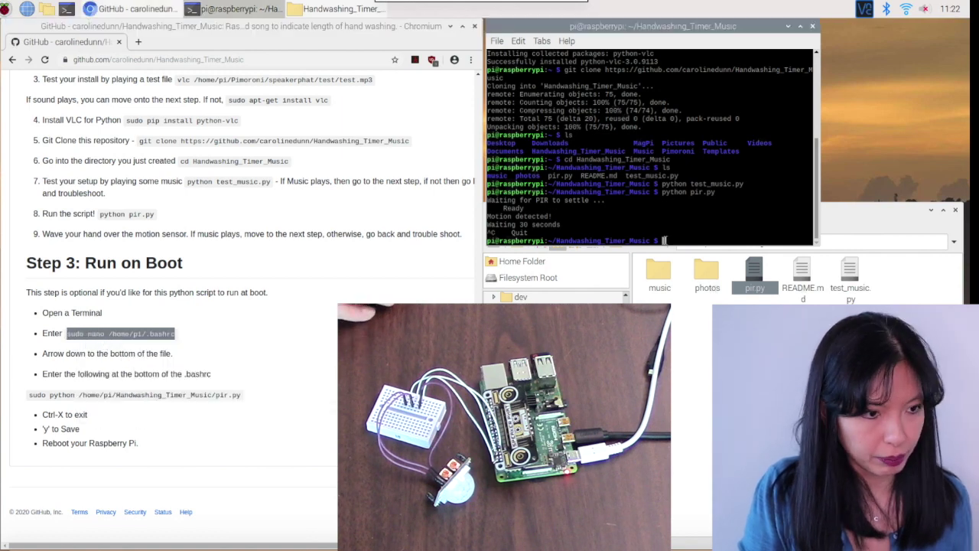
click(692, 295)
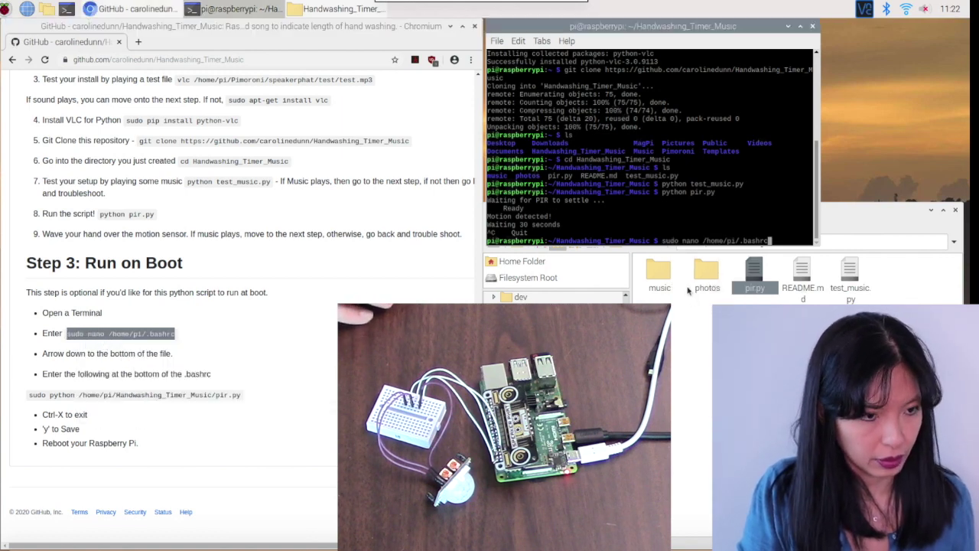
key(Return)
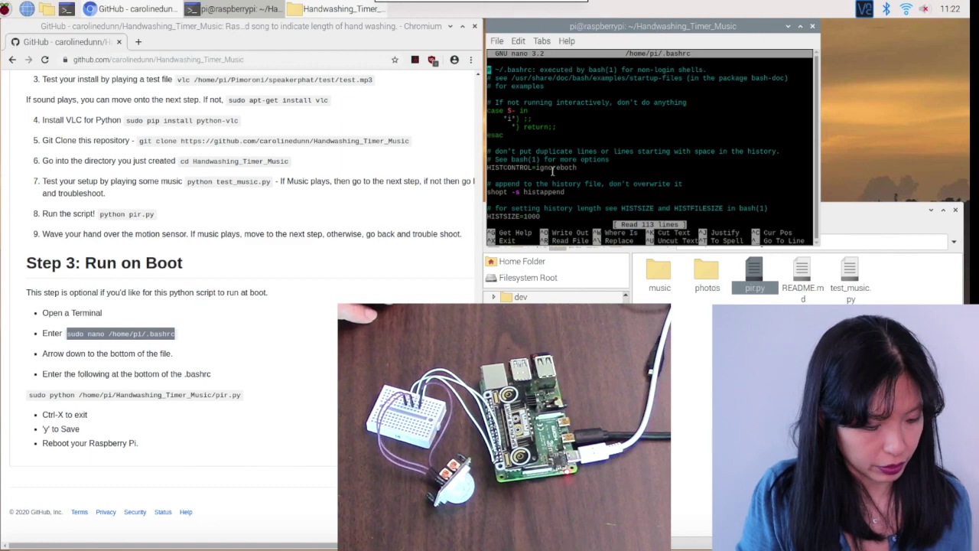
Append the line sudo python /home/pi/Handwashing_Timer_Music/pir.py to the end of .bashrc.
key(Down)
key(Down)
key(Down)
key(Down)
key(Down)
key(Down)
key(Down)
key(Down)
key(Down)
key(Down)
key(Down)
key(Down)
key(Down)
key(Down)
key(Down)
key(Down)
key(Down)
key(Down)
key(Down)
key(Down)
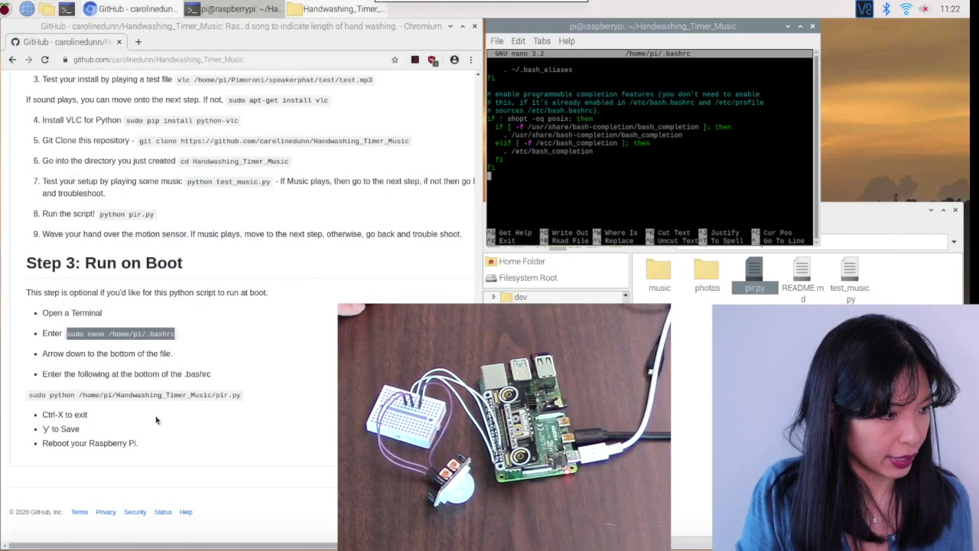
triple_click(30, 395)
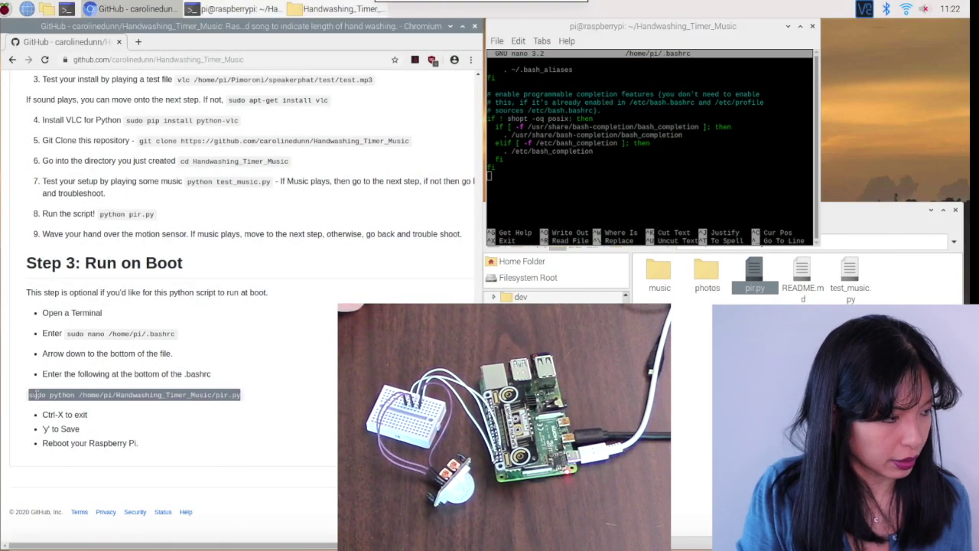
right_click(60, 395)
click(65, 404)
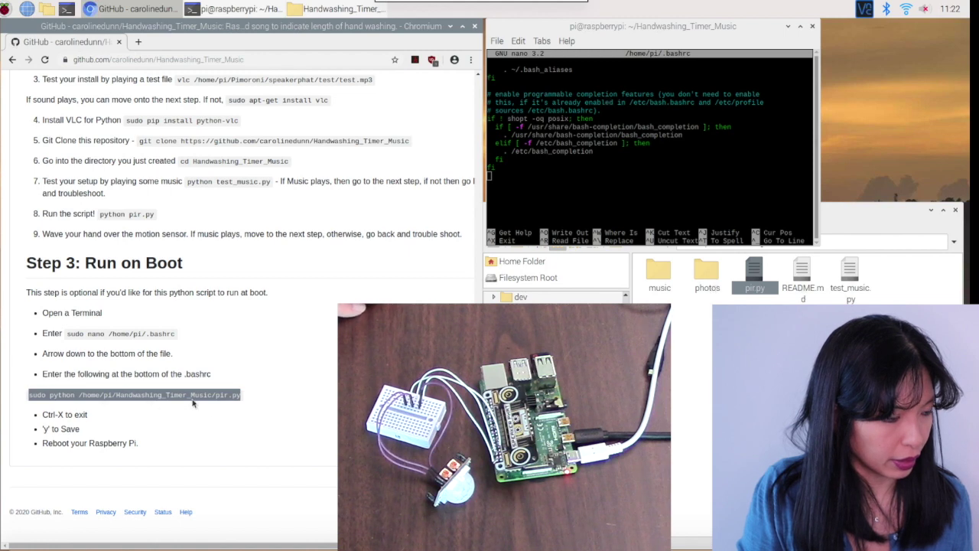
right_click(492, 174)
click(505, 222)
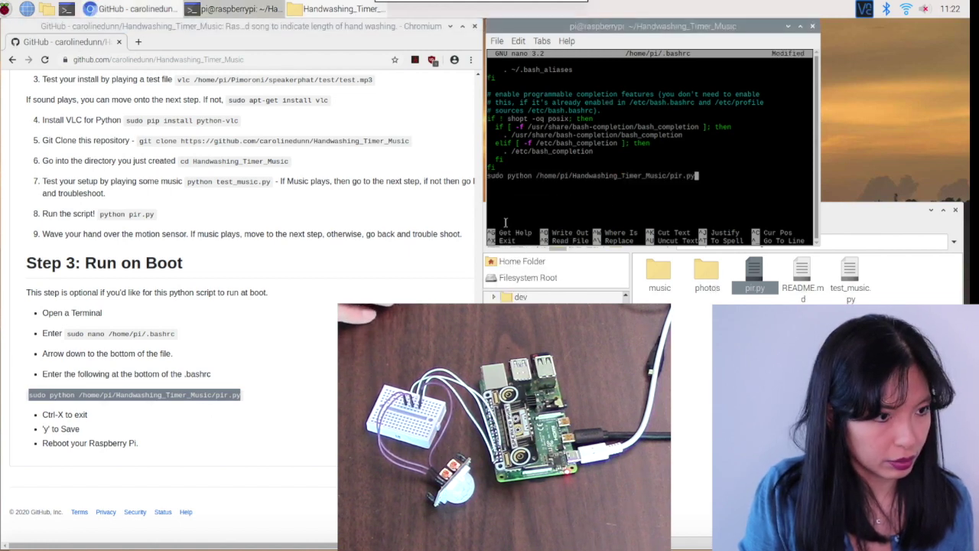
Save the modified .bashrc under its existing name and exit nano.
key(ctrl+x)
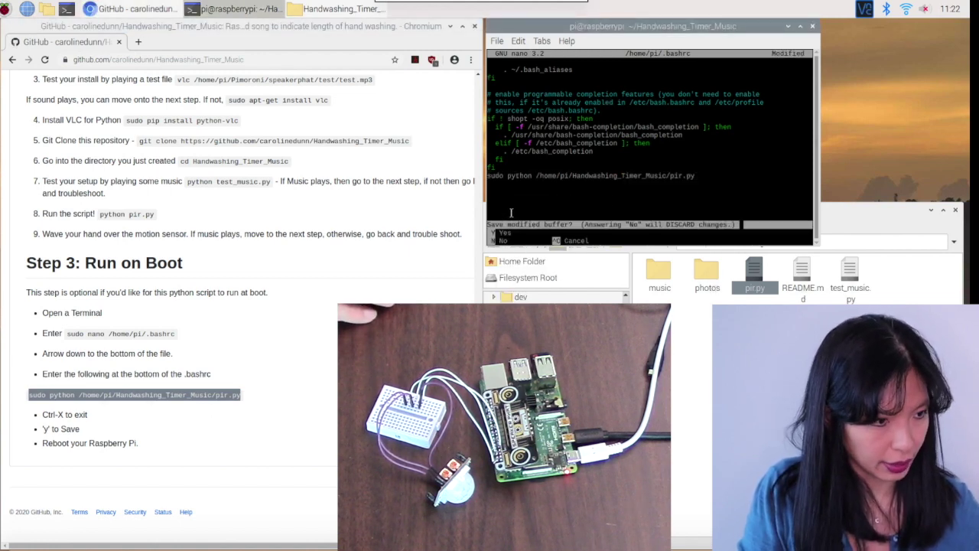
key(y)
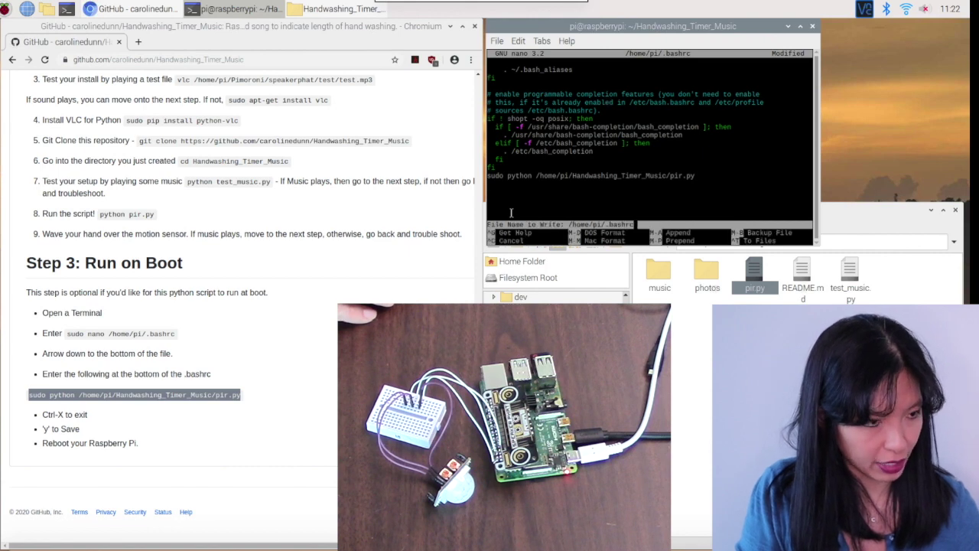
key(Return)
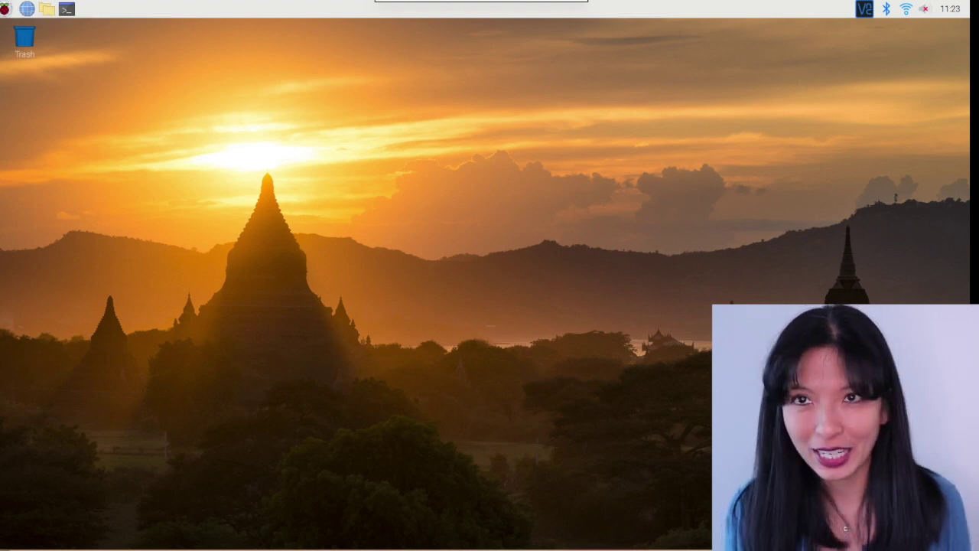
Choose Shutdown from the raspberry menu to bring up the Shutdown, Reboot and Logout options.
click(5, 9)
click(47, 196)
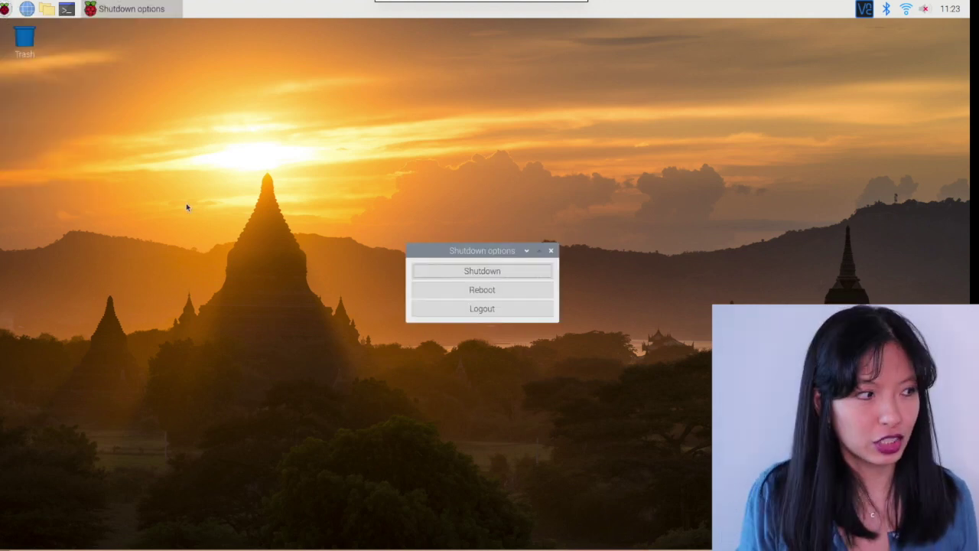